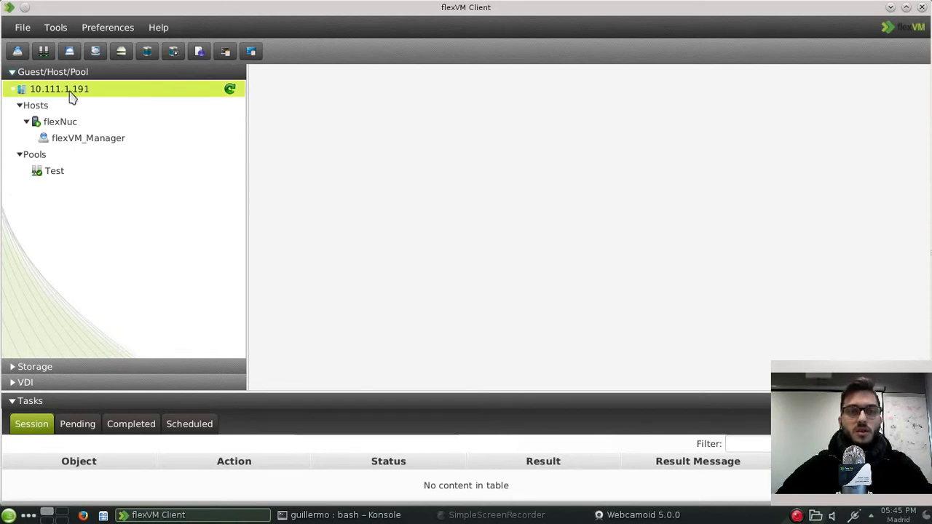
# Step: Expand the Storage section to list Image, Media and Direct Storages for host 10.111.1.191
pyautogui.click(33, 367)
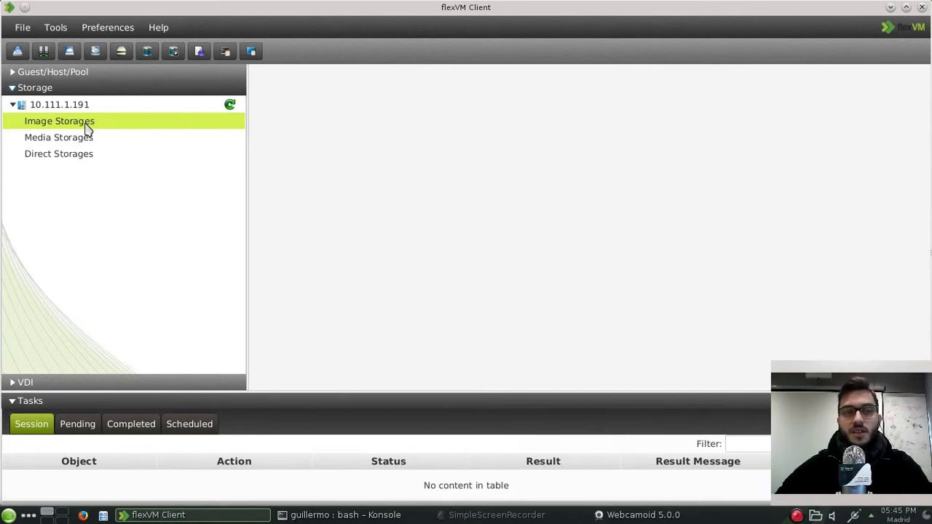
pyautogui.click(63, 138)
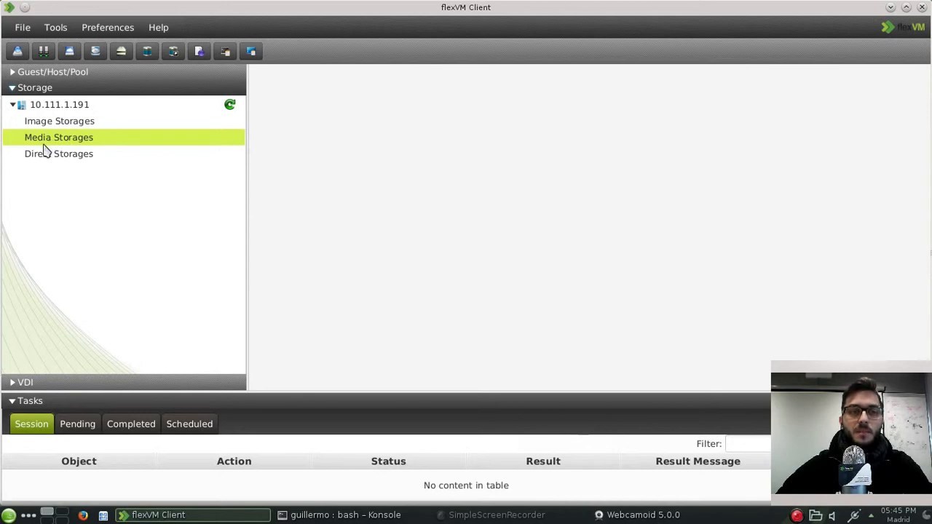
pyautogui.click(34, 157)
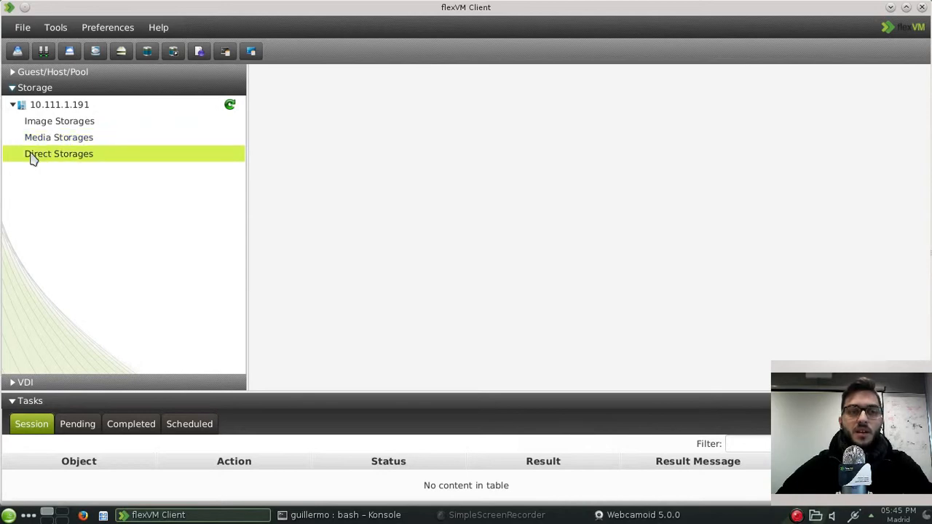
pyautogui.click(81, 138)
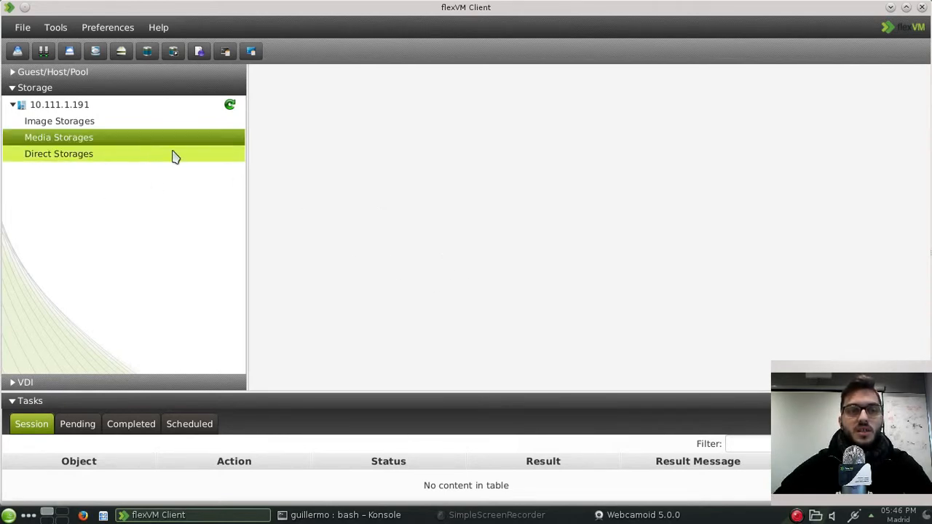
pyautogui.click(136, 76)
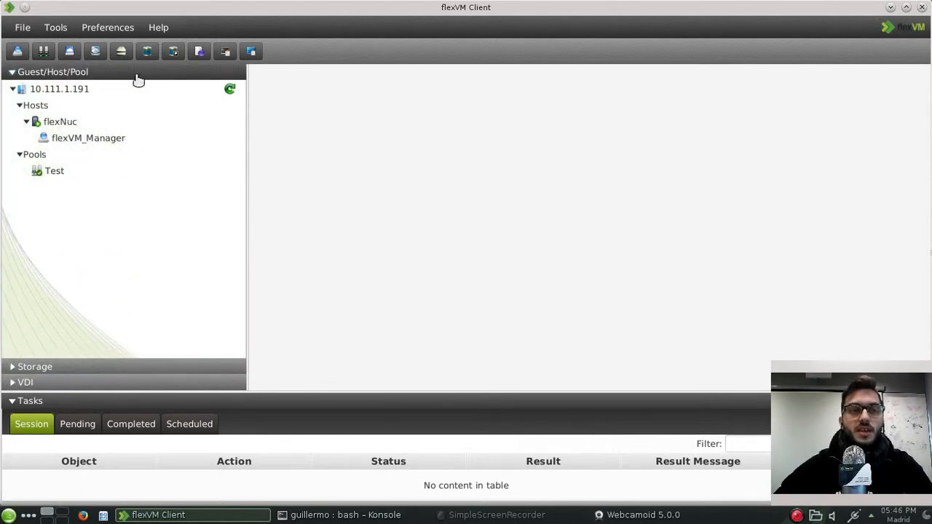
pyautogui.click(135, 75)
pyautogui.click(108, 87)
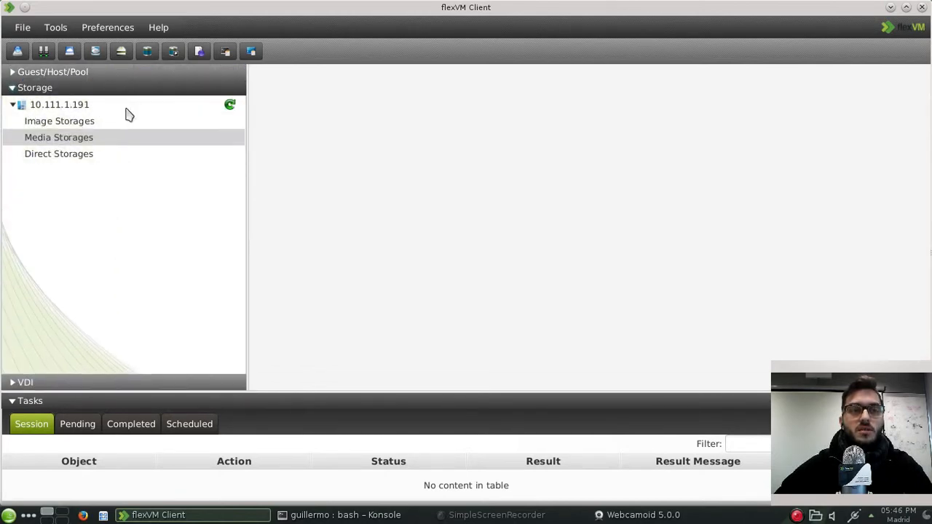
pyautogui.click(93, 139)
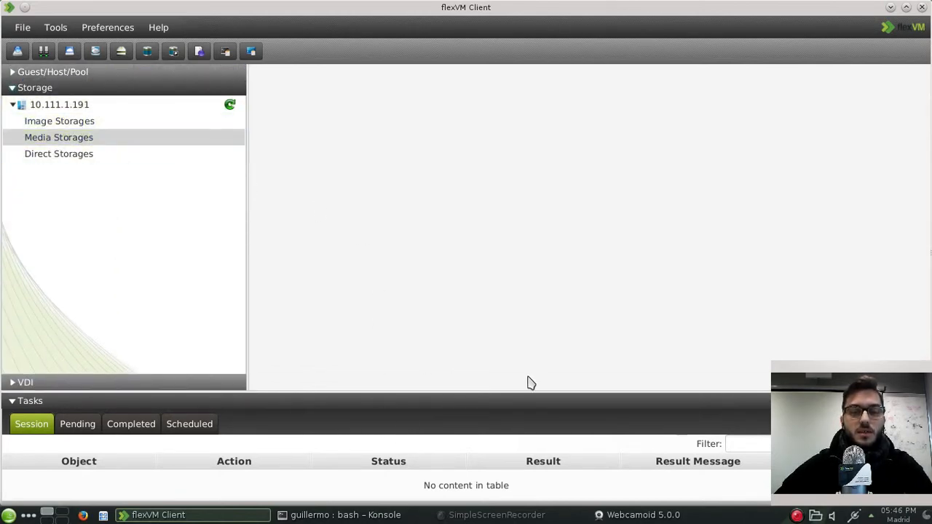
# Step: SSH into 10.111.1.190 as root with the root password, then enter flexvm-config at the prompt
pyautogui.click(368, 515)
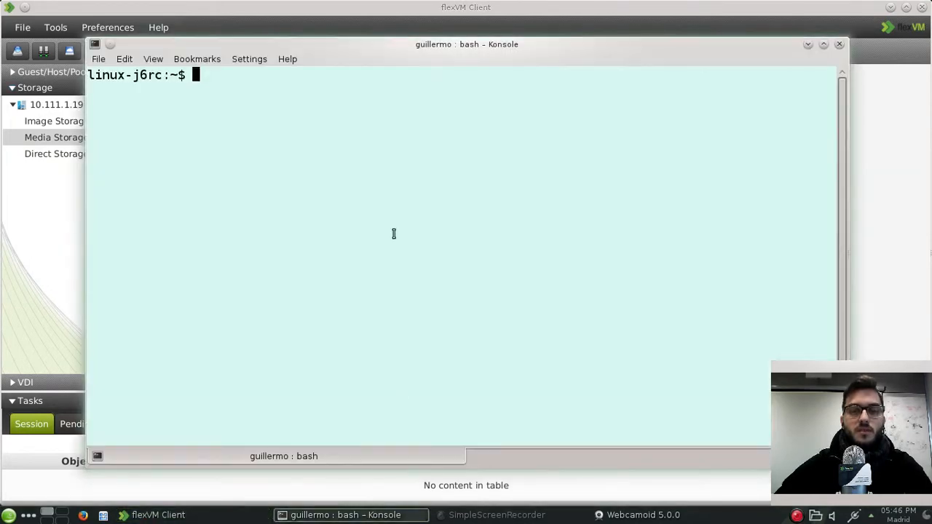
pyautogui.write('ssh ')
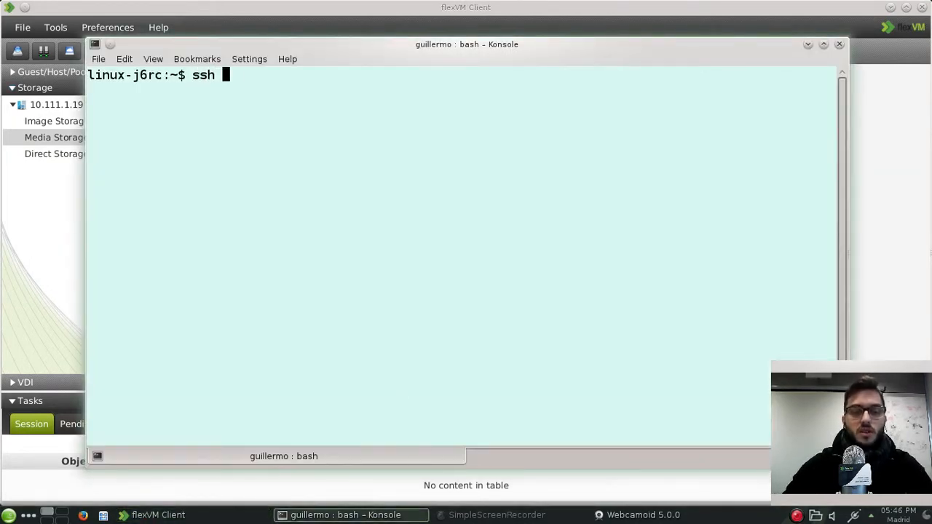
pyautogui.write('root@')
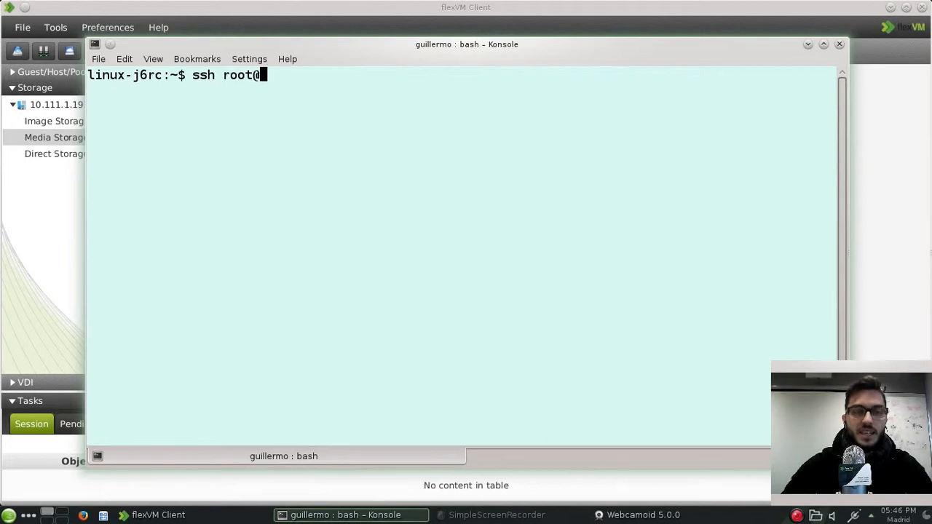
pyautogui.write('10')
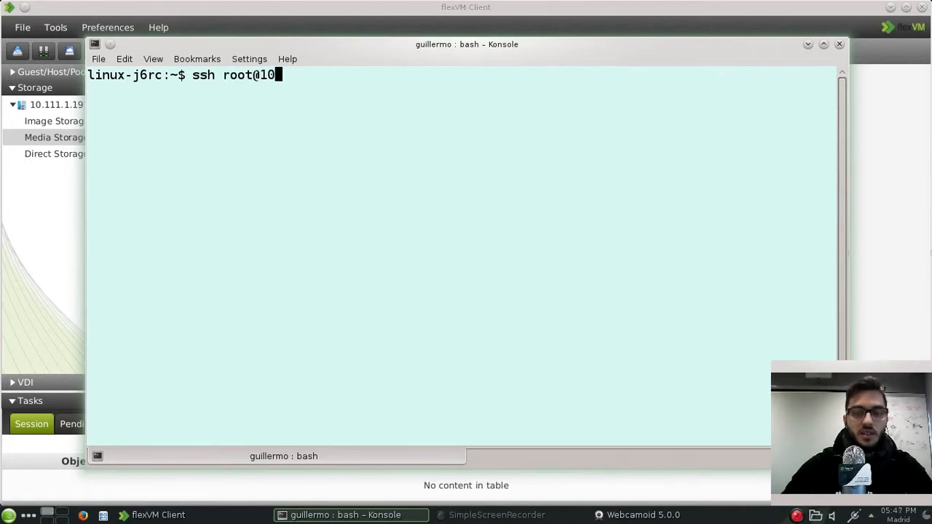
pyautogui.write('.11')
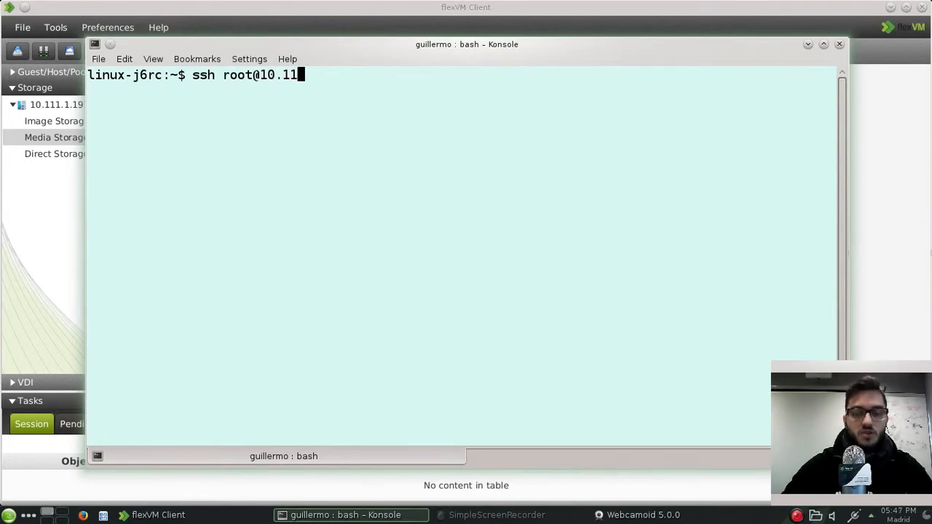
pyautogui.write('1.1.190')
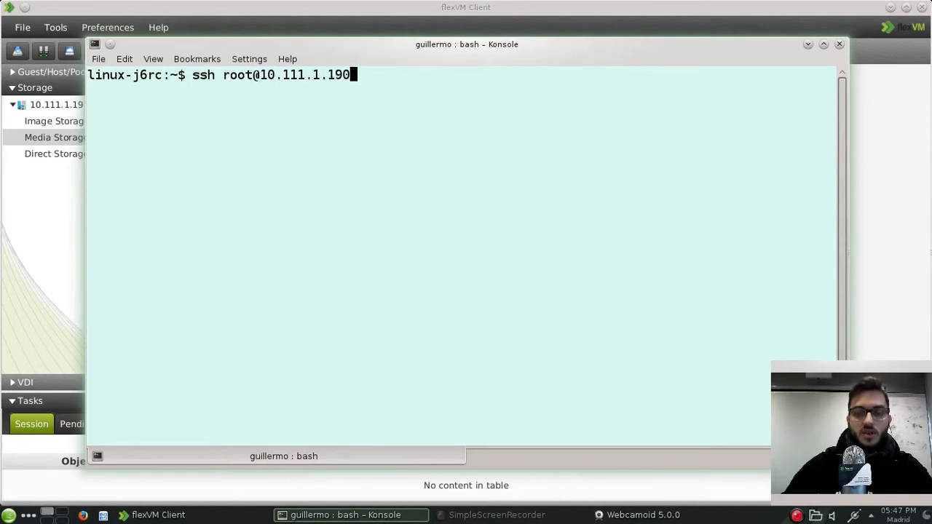
pyautogui.press('Return')
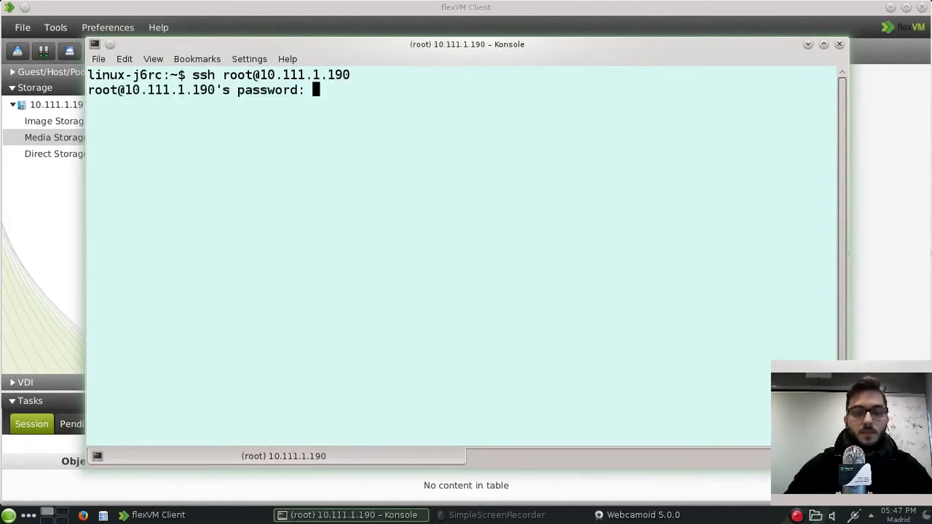
pyautogui.press('Return')
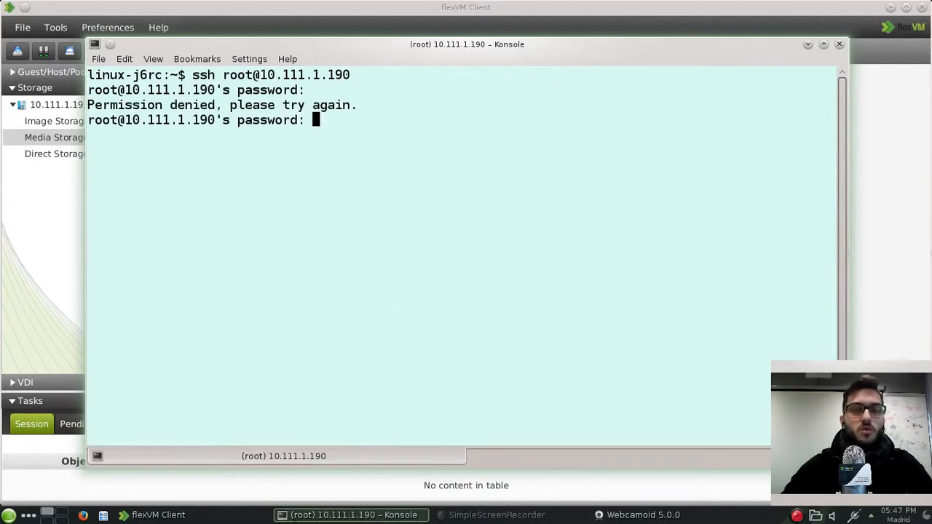
pyautogui.press('Return')
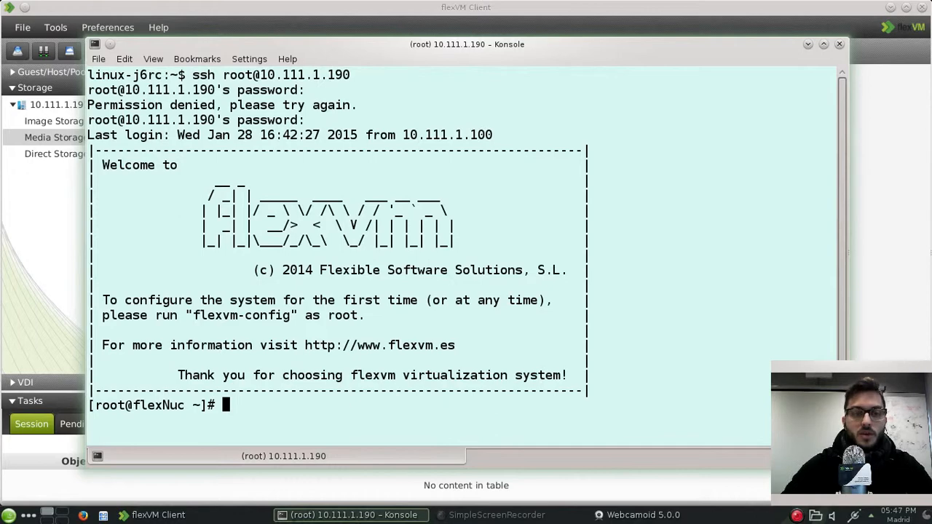
pyautogui.write('flexvm-')
pyautogui.press('Tab')
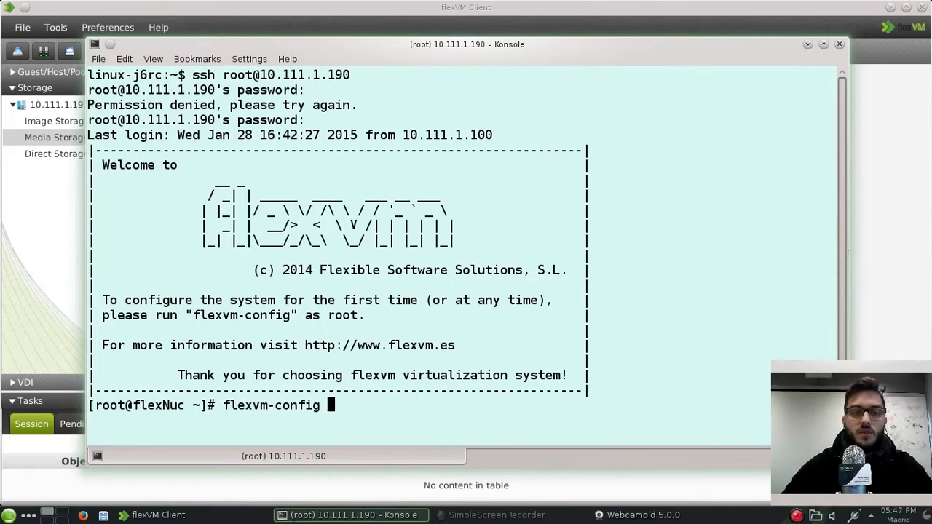
# Step: Launch flexvm-config, choose CIFS > Activate, and enter the flexVM Manager password
pyautogui.press('Return')
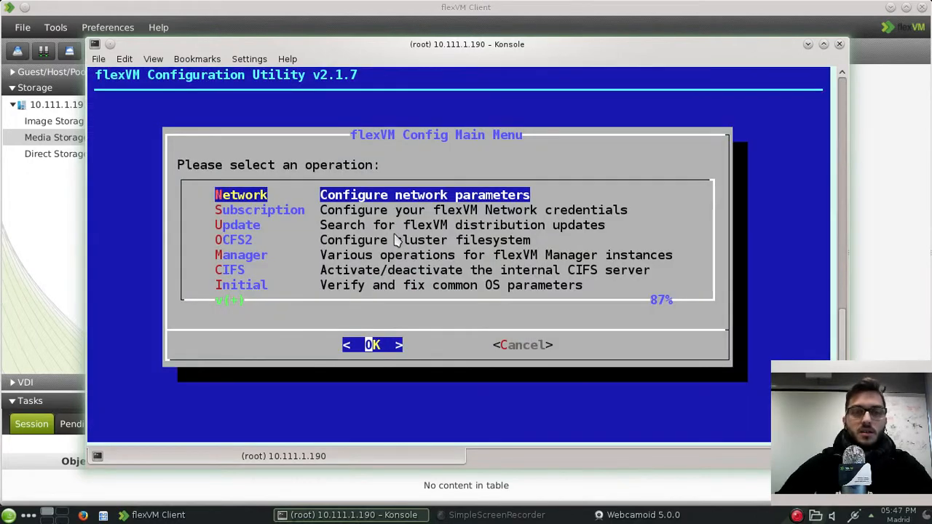
pyautogui.press('Down')
pyautogui.press('Down')
pyautogui.press('Down')
pyautogui.press('Down')
pyautogui.press('Down')
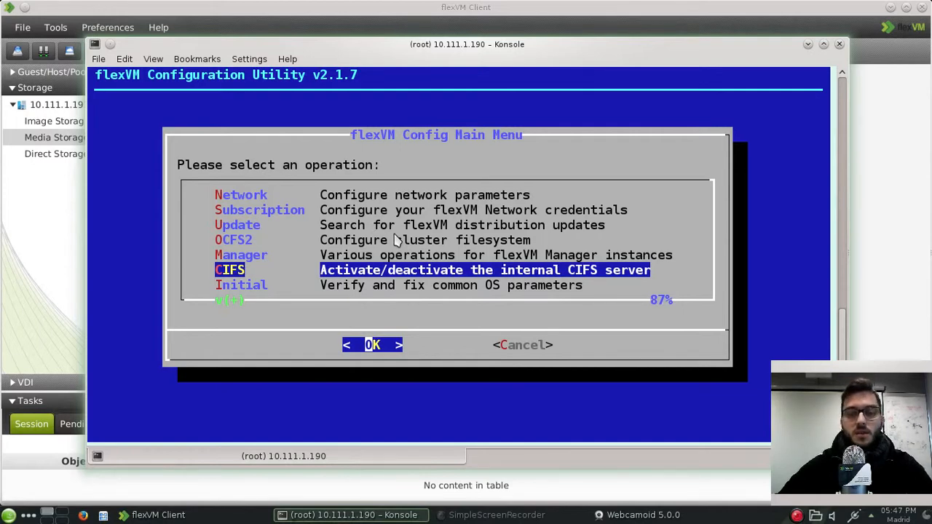
pyautogui.press('Return')
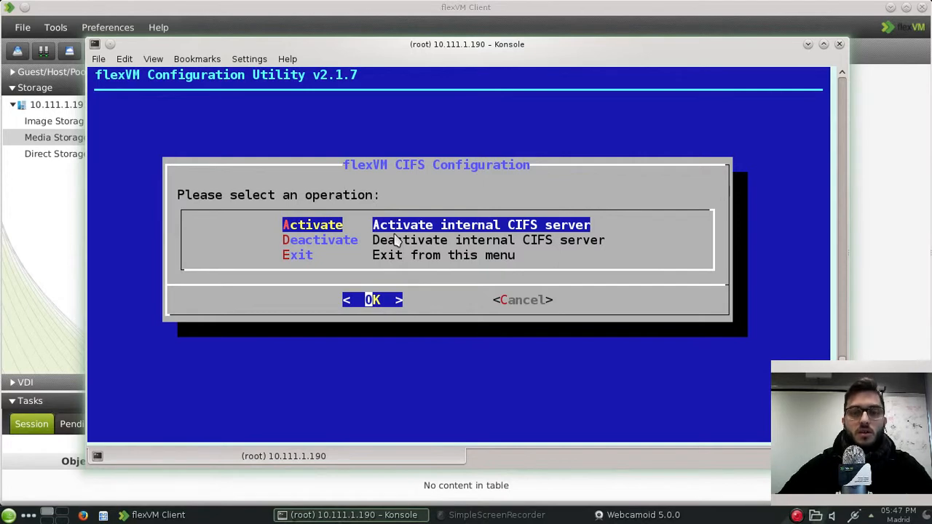
pyautogui.press('Return')
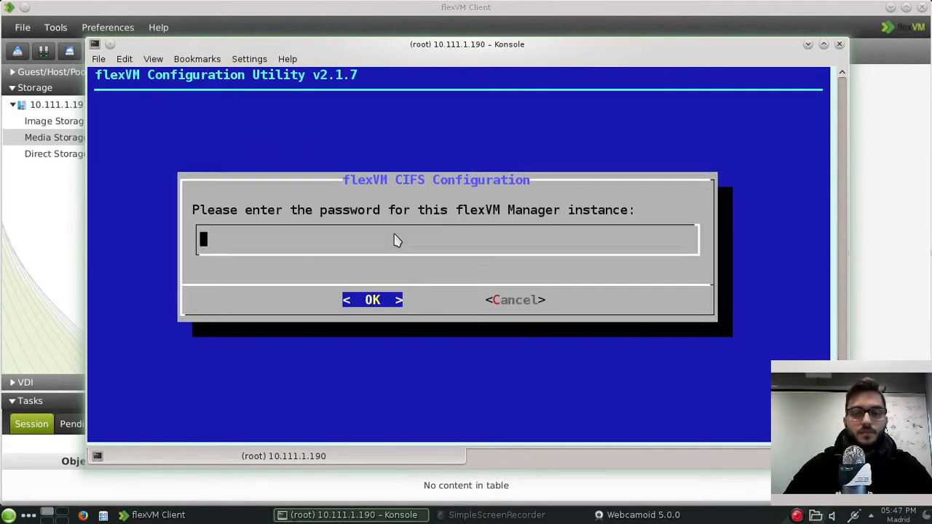
pyautogui.write('******')
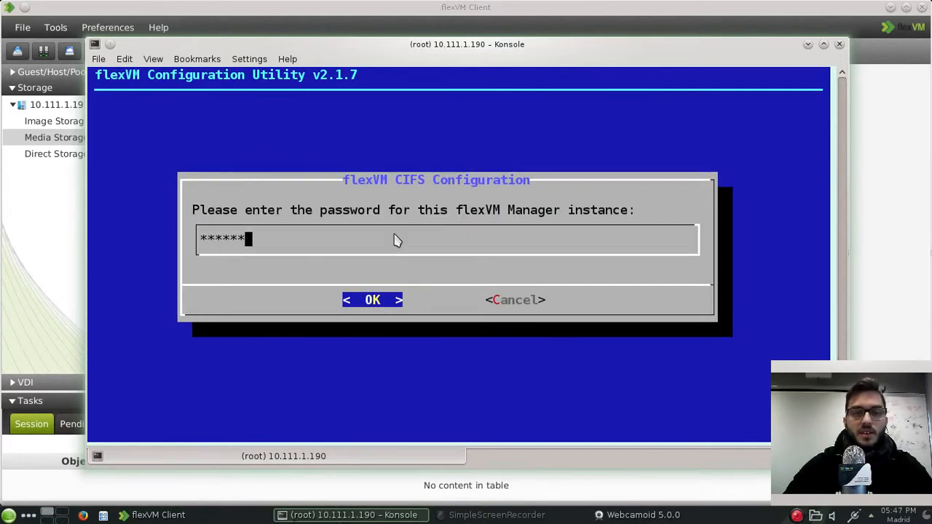
pyautogui.press('Return')
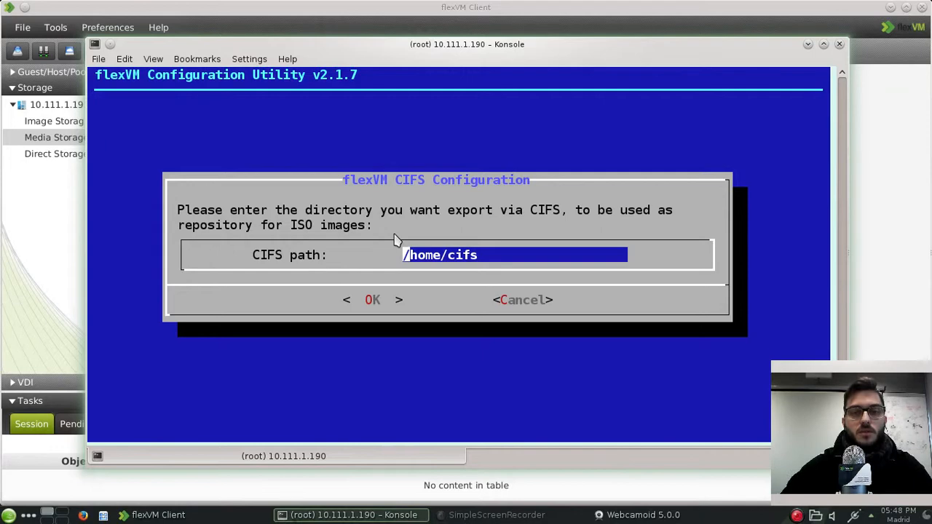
# Step: Accept /home/cifs as the export path and set and confirm the CIFS password
pyautogui.press('Return')
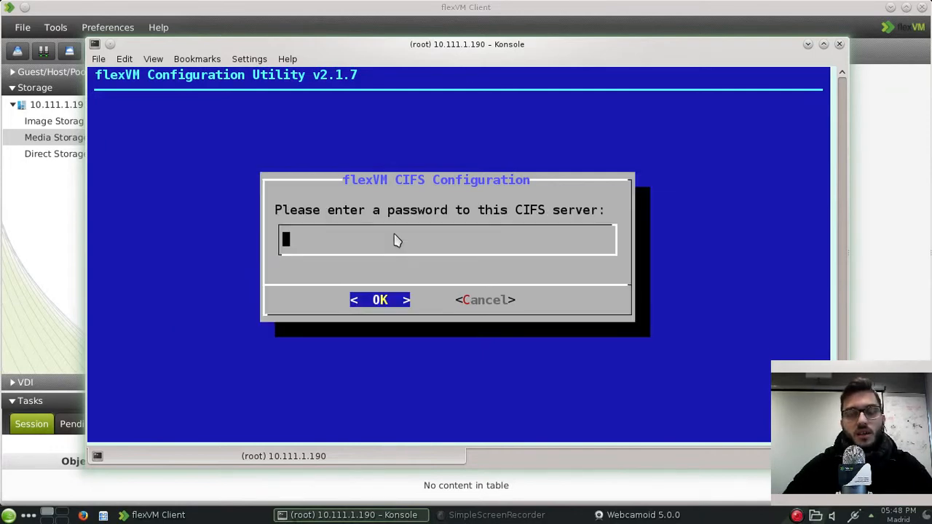
pyautogui.write('******')
pyautogui.press('Return')
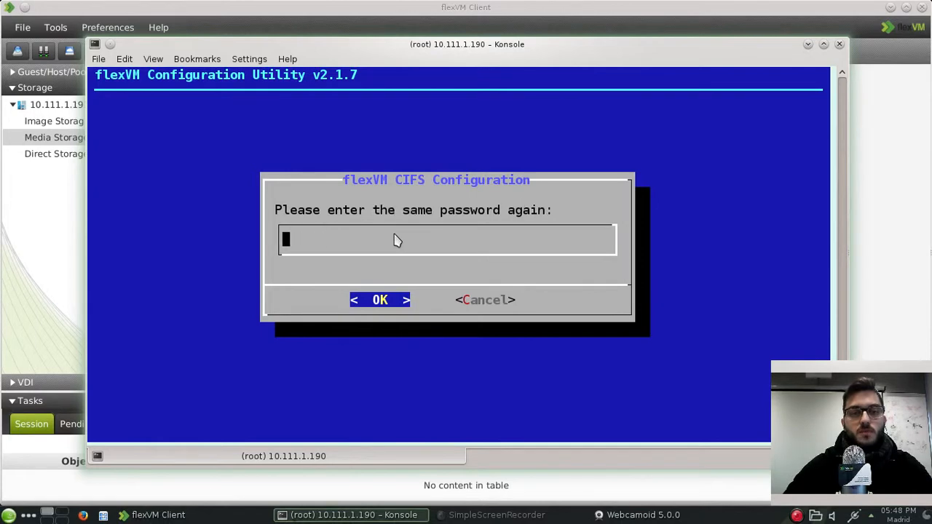
pyautogui.write('******')
pyautogui.press('Return')
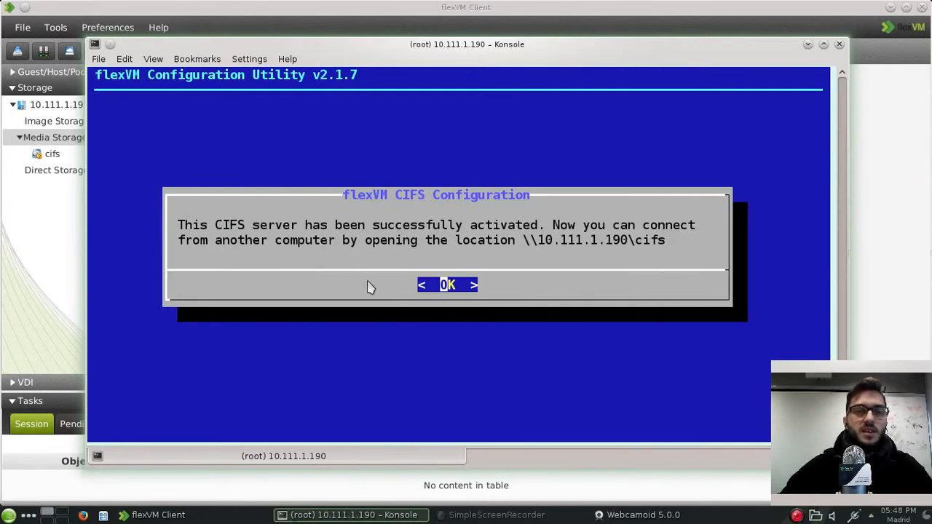
# Step: Dismiss the CIFS success message, cancel the repeated password prompt and exit the configuration utility
pyautogui.click(450, 286)
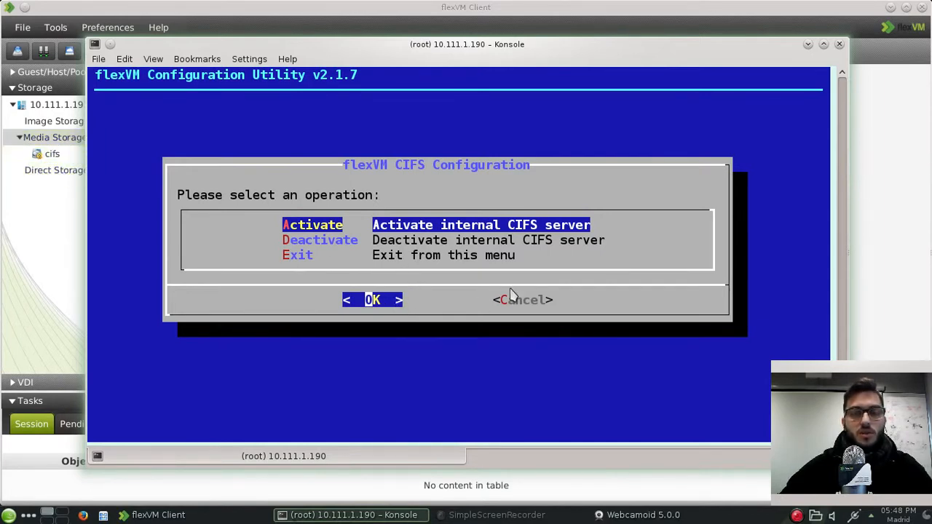
pyautogui.moveTo(452, 45); pyautogui.dragTo(478, 43)
pyautogui.press('Return')
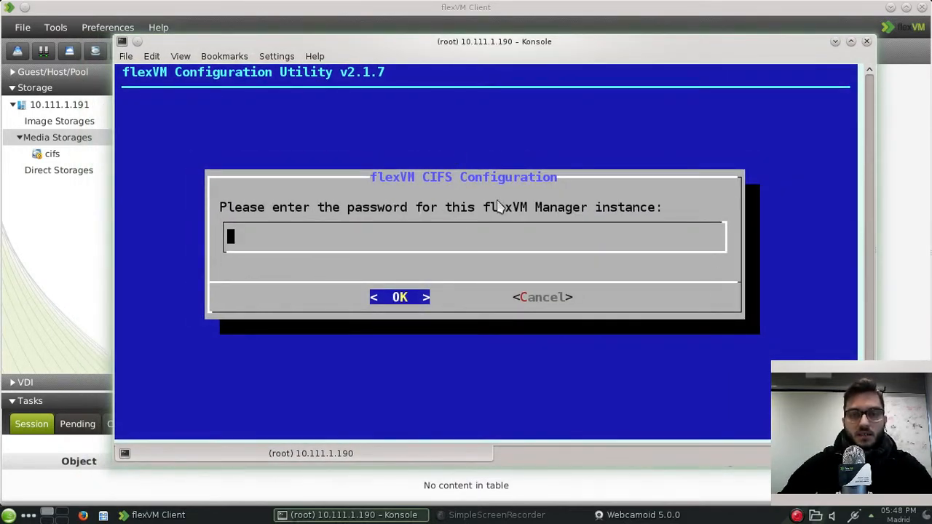
pyautogui.press('Tab')
pyautogui.press('Tab')
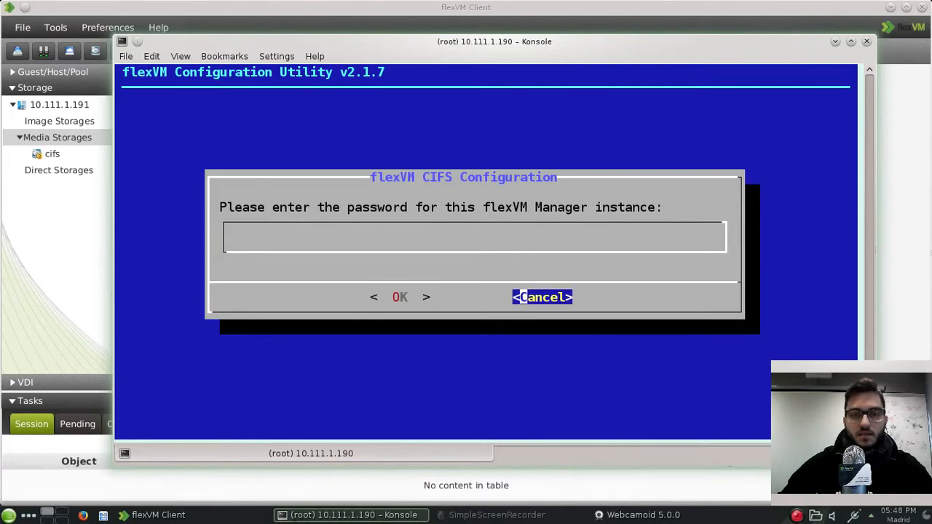
pyautogui.press('Return')
pyautogui.press('Tab')
pyautogui.press('Return')
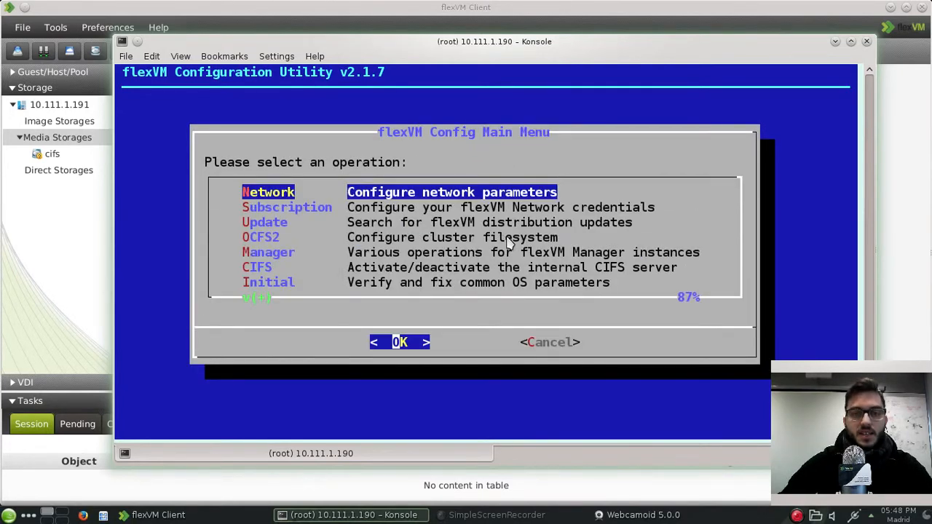
pyautogui.press('Tab')
pyautogui.press('Return')
# Step: List the home directory, change to /home/cifs and confirm it is empty
pyautogui.write('ls')
pyautogui.press('Return')
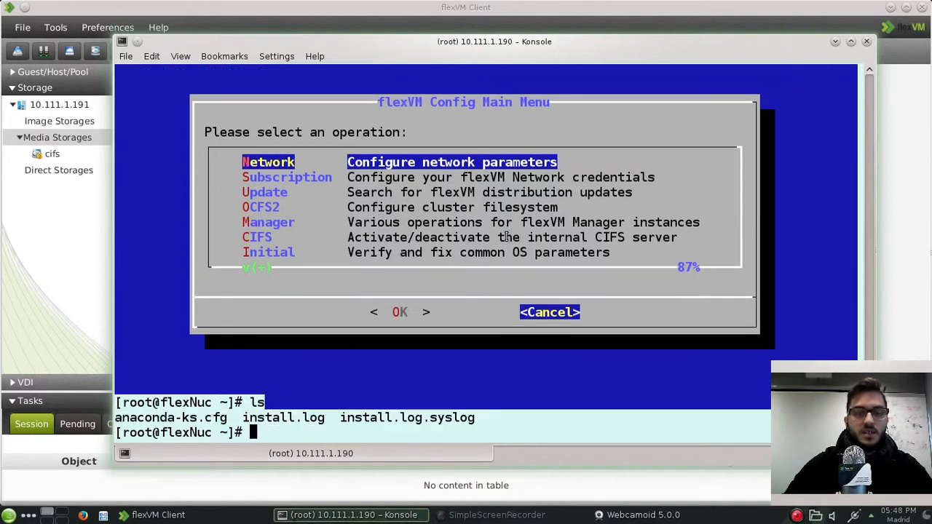
pyautogui.write('cd /ho')
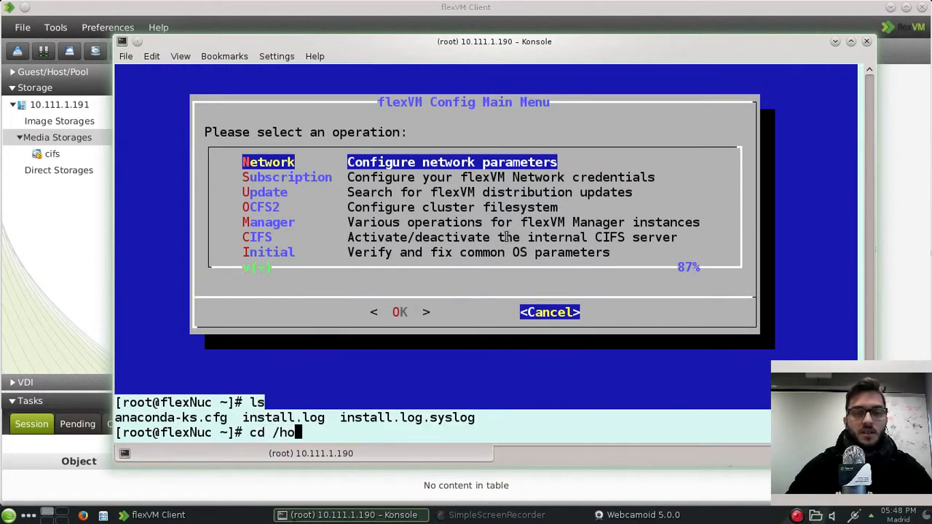
pyautogui.write('me/ci')
pyautogui.press('Tab')
pyautogui.press('Return')
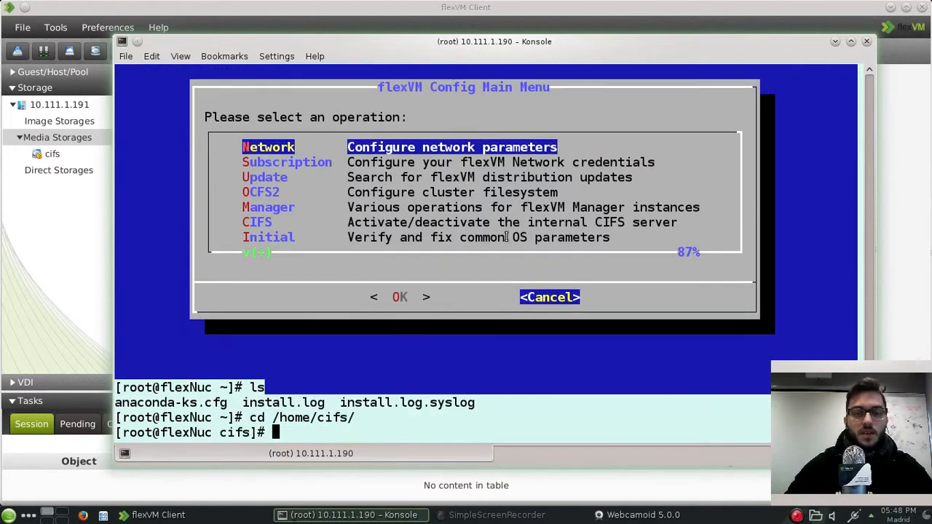
pyautogui.write('ls')
pyautogui.press('Return')
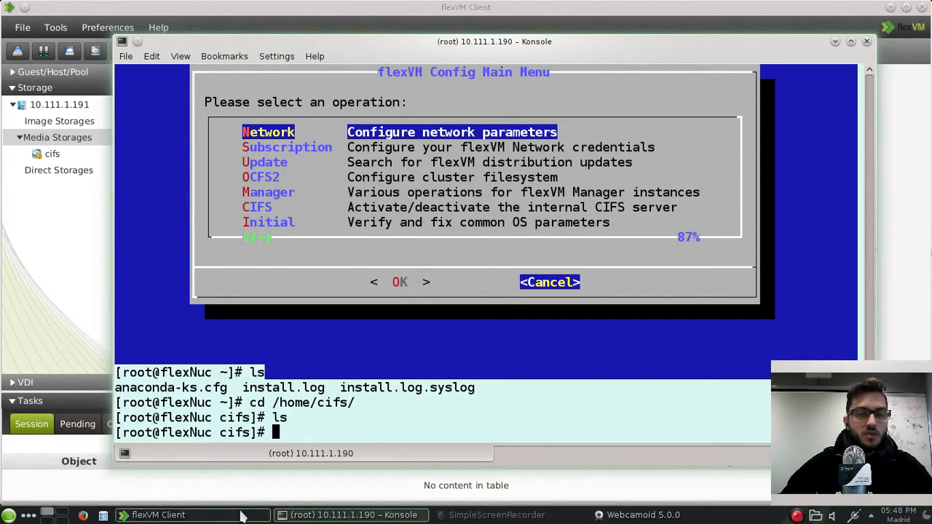
pyautogui.click(83, 515)
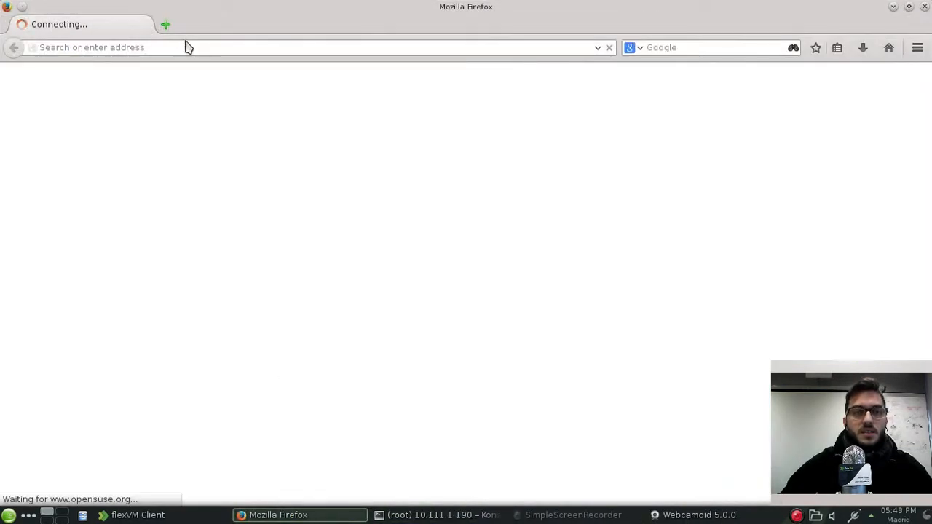
pyautogui.click(184, 47)
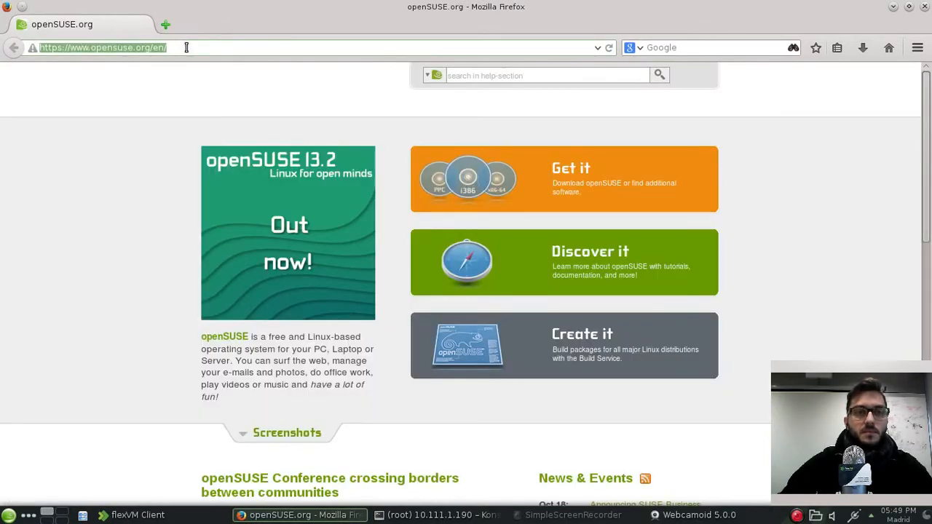
pyautogui.write('www.')
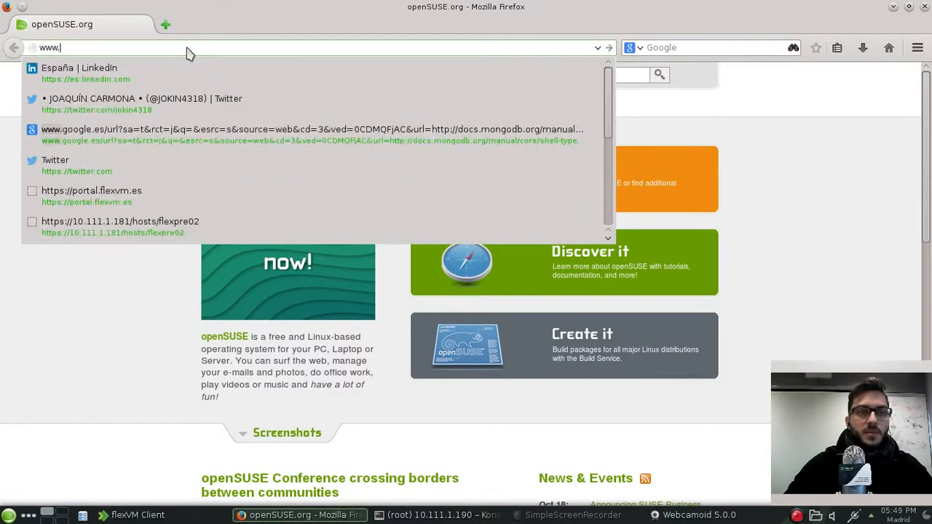
pyautogui.write('kubuntu.org')
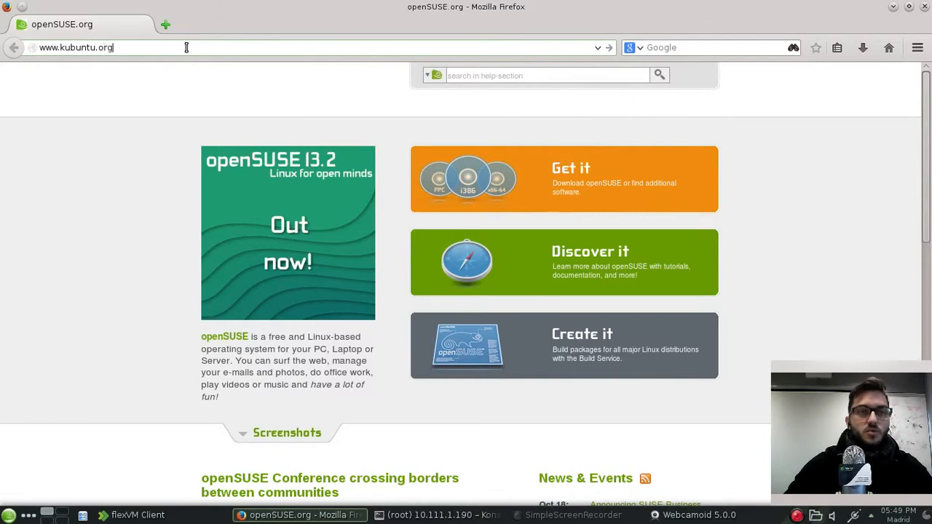
pyautogui.press('Return')
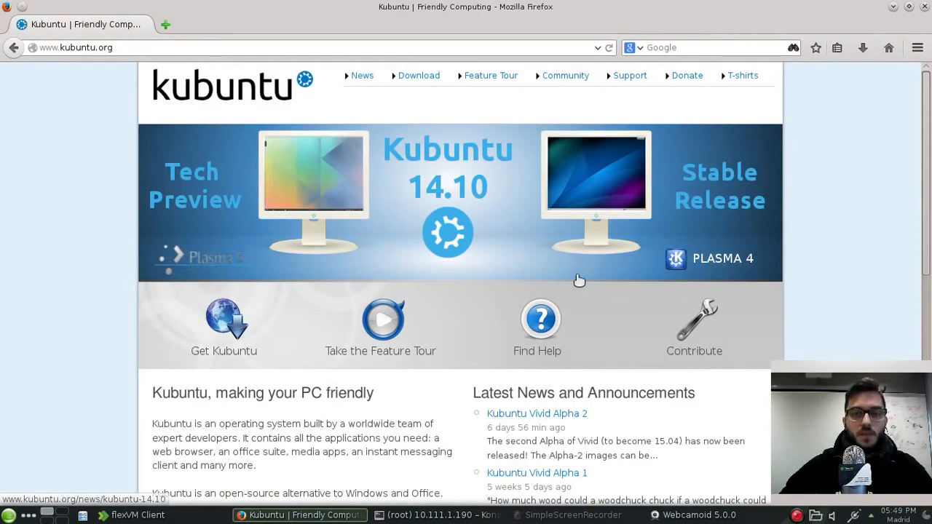
pyautogui.click(228, 320)
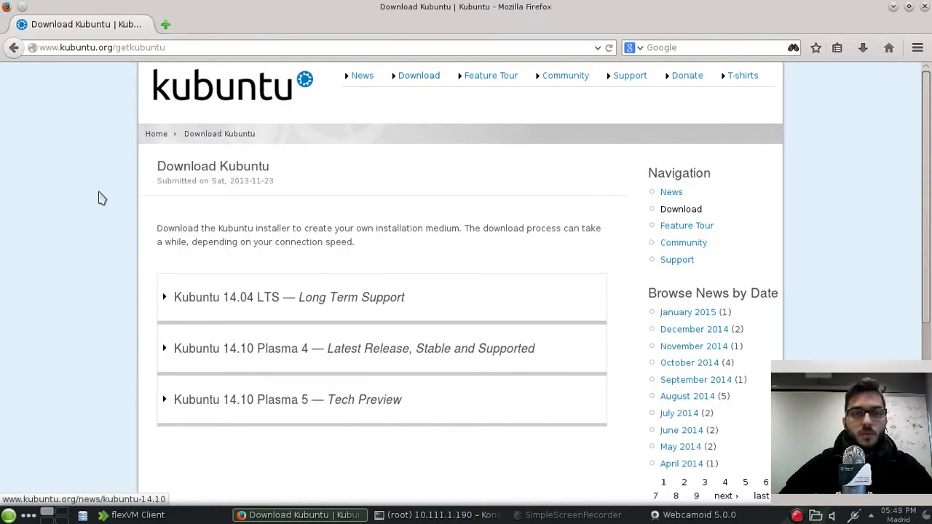
pyautogui.click(166, 299)
pyautogui.scroll(-2, 131, 300)
pyautogui.scroll(-6, 131, 300)
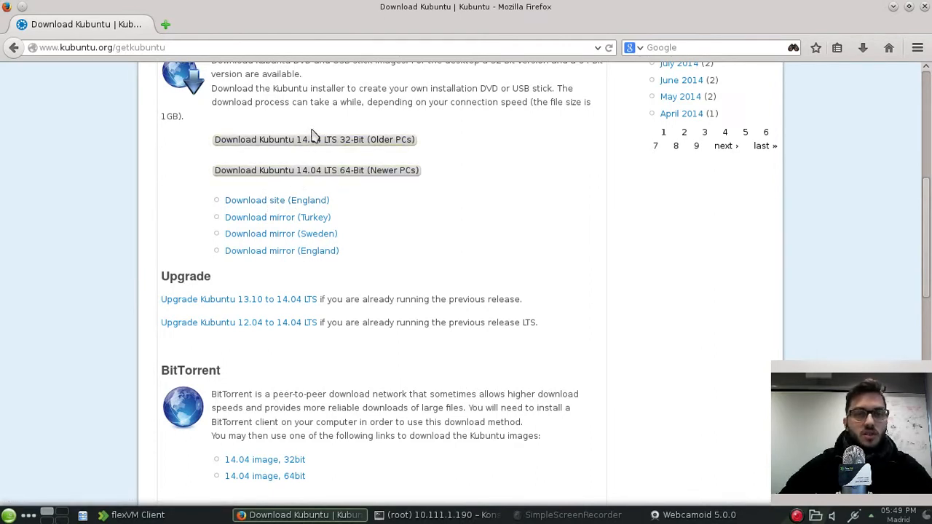
# Step: Save the 64-bit Kubuntu 14.04 LTS ISO to disk and minimize Firefox
pyautogui.click(310, 175)
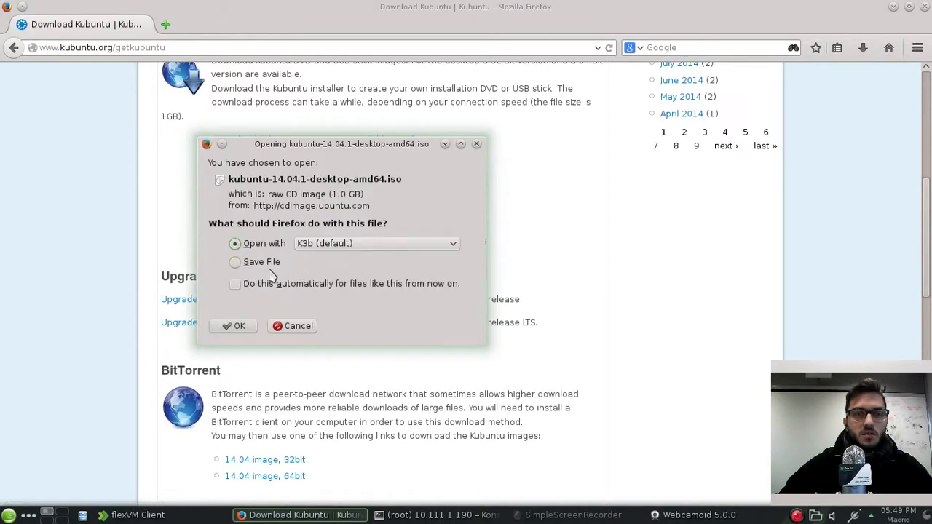
pyautogui.click(296, 328)
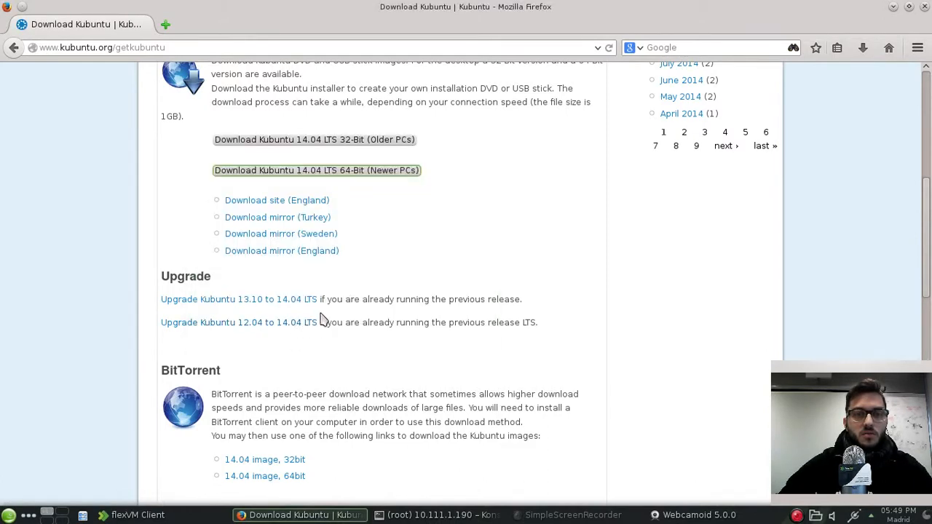
pyautogui.rightClick(356, 175)
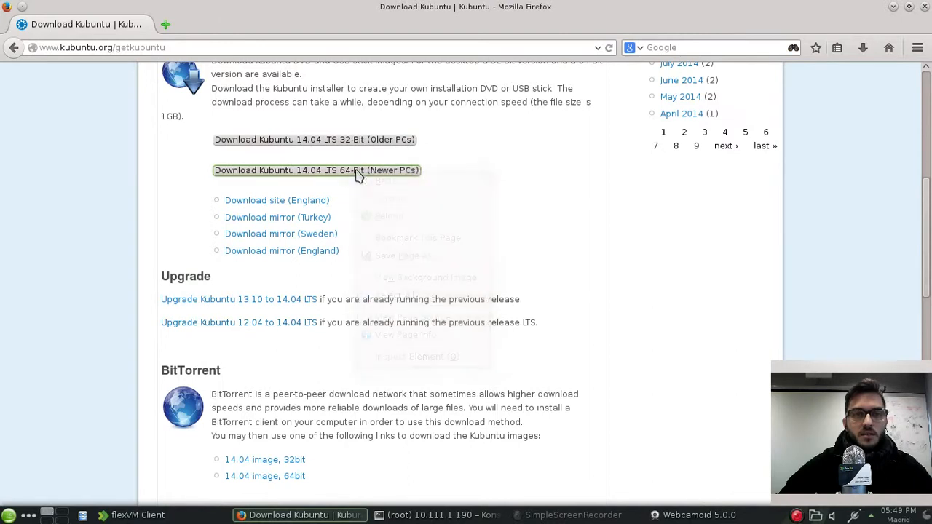
pyautogui.rightClick(357, 175)
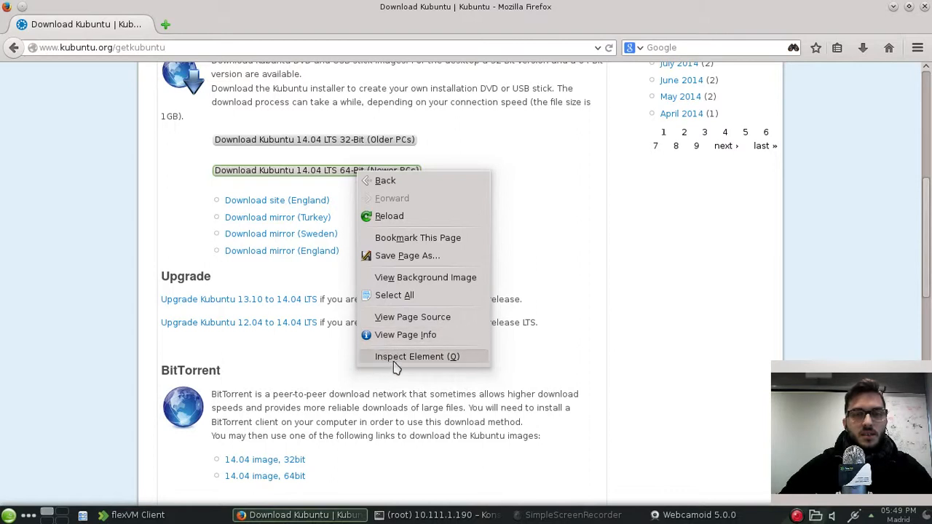
pyautogui.click(609, 264)
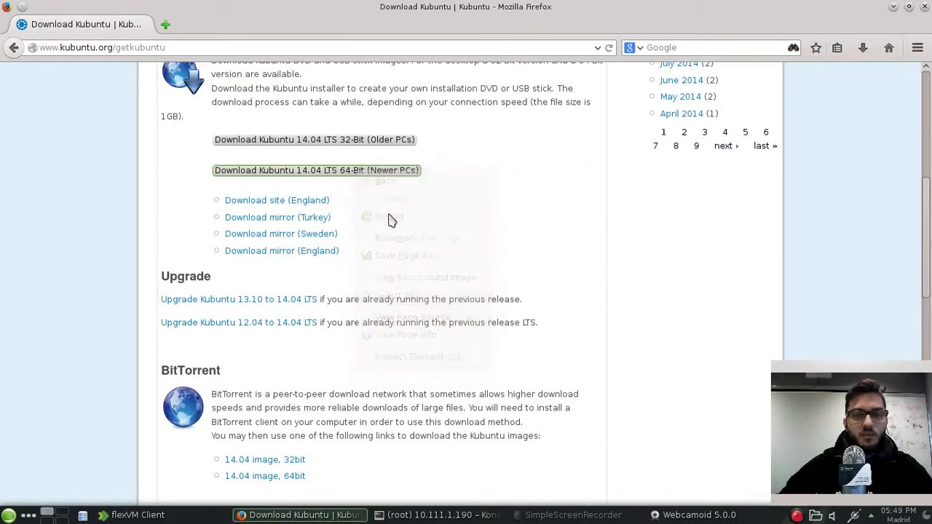
pyautogui.click(355, 173)
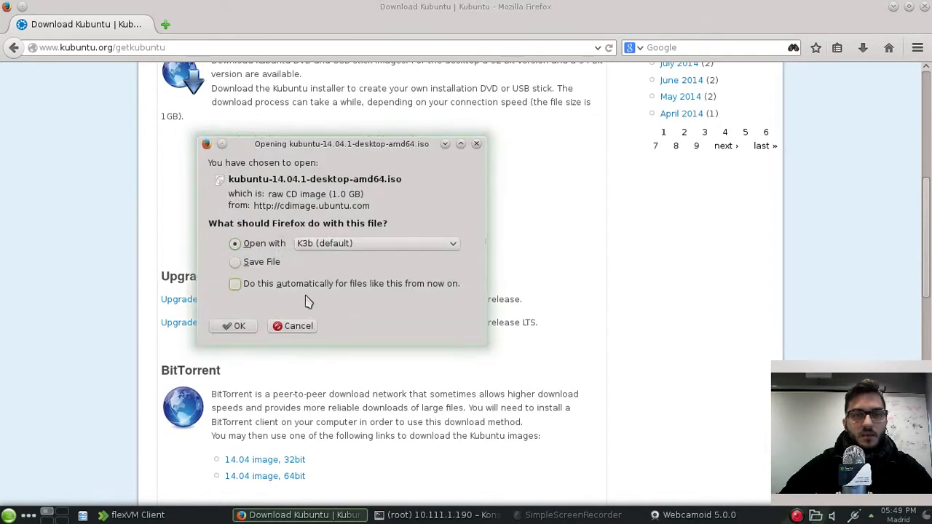
pyautogui.click(234, 262)
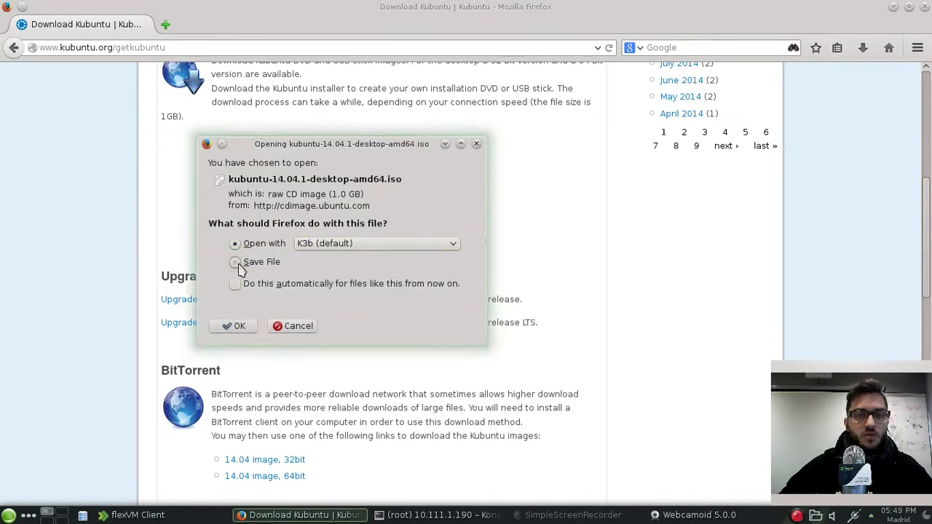
pyautogui.click(235, 326)
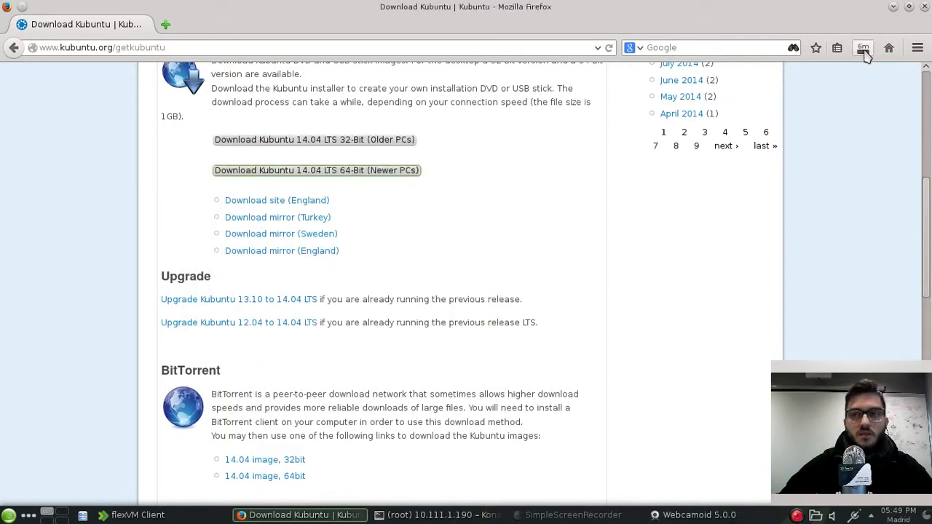
pyautogui.click(894, 6)
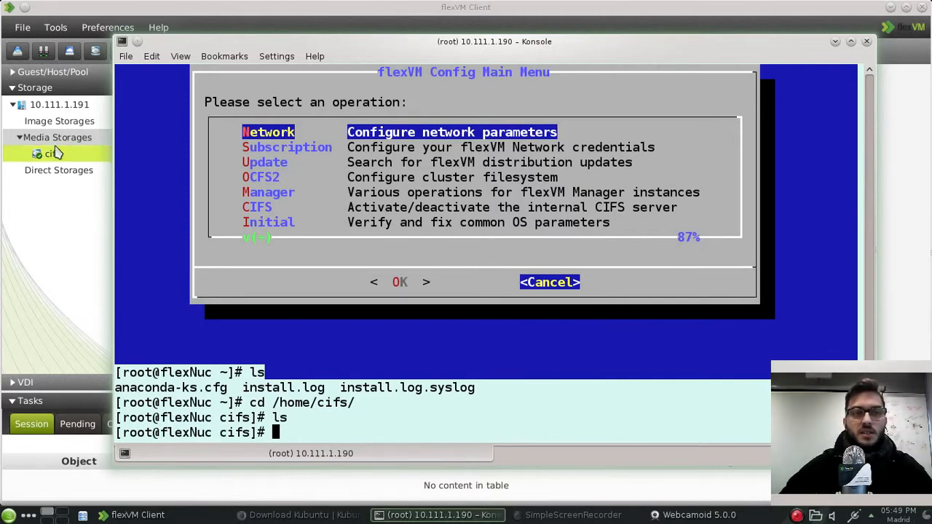
# Step: Minimize Konsole and check the cifs media storage: state ok, path /cifs, no media images
pyautogui.click(835, 42)
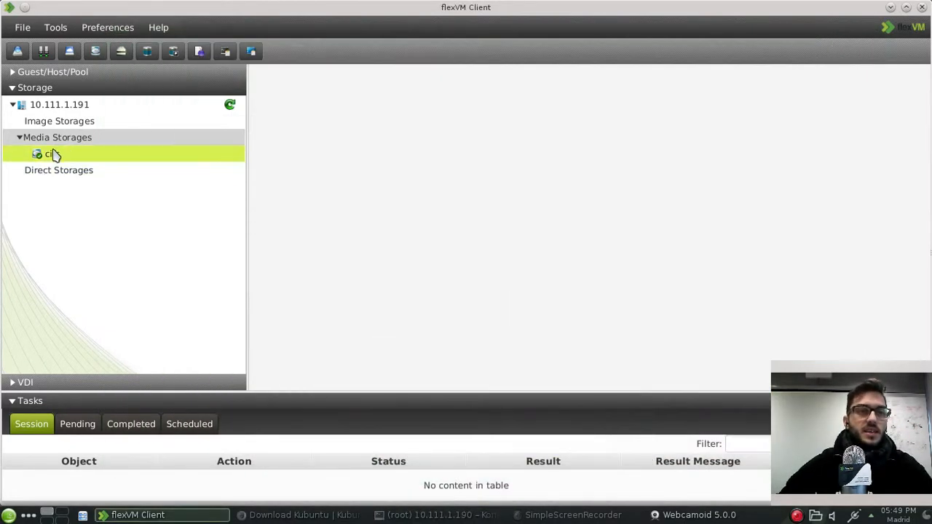
pyautogui.click(52, 155)
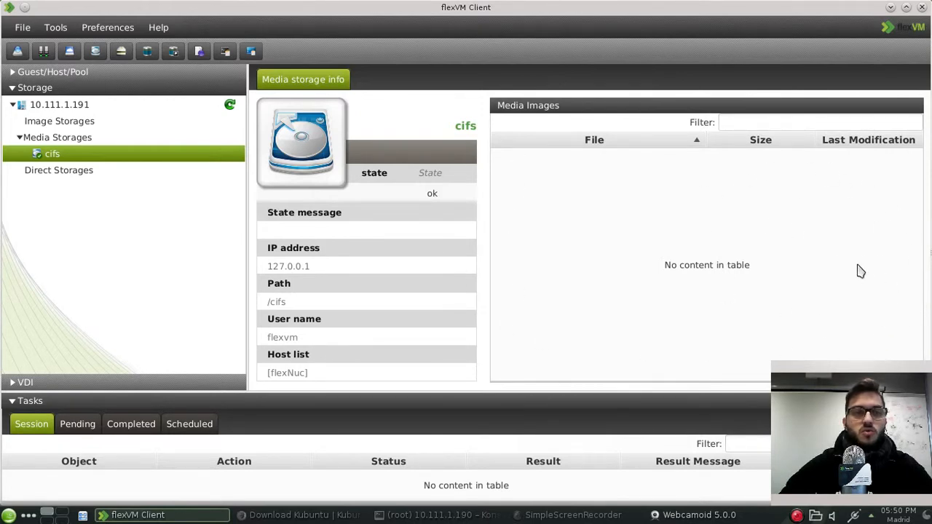
pyautogui.click(75, 125)
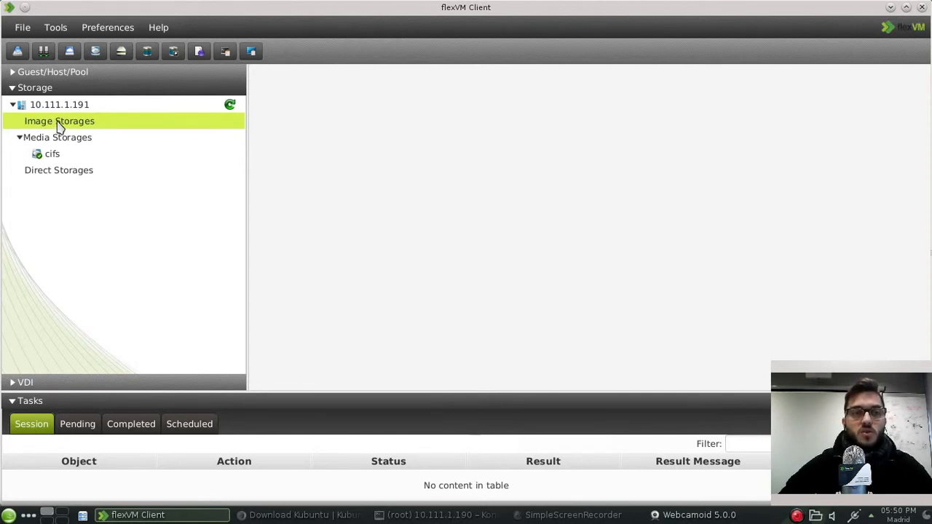
# Step: Create image storage MyImageStorage on host flexNuc and open its storage info
pyautogui.rightClick(60, 126)
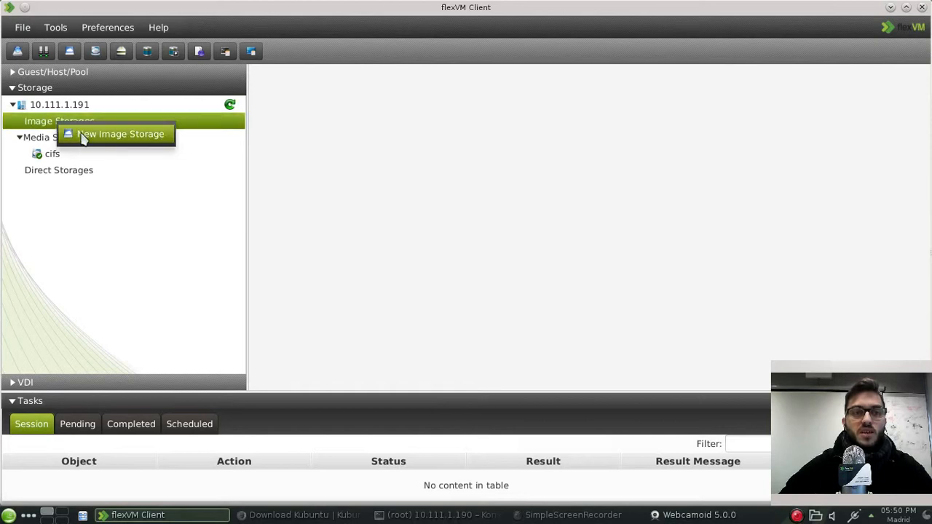
pyautogui.click(84, 136)
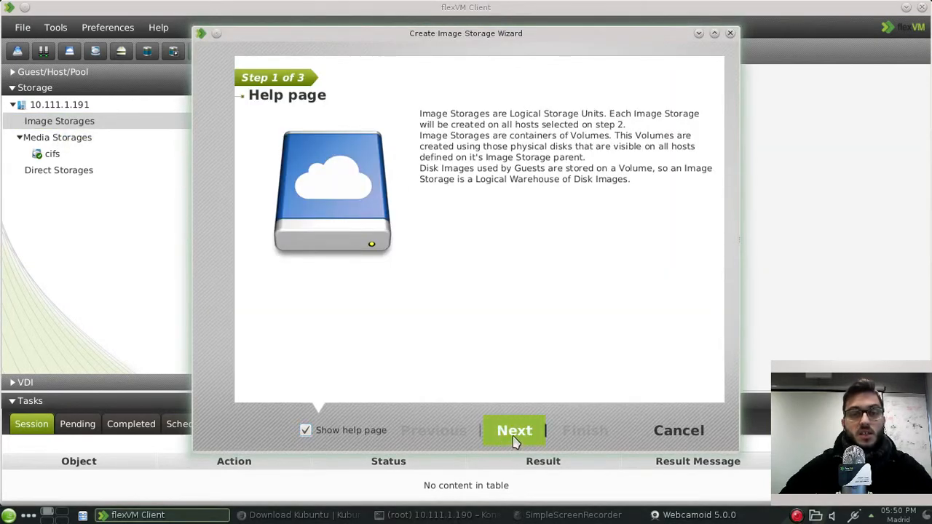
pyautogui.click(514, 435)
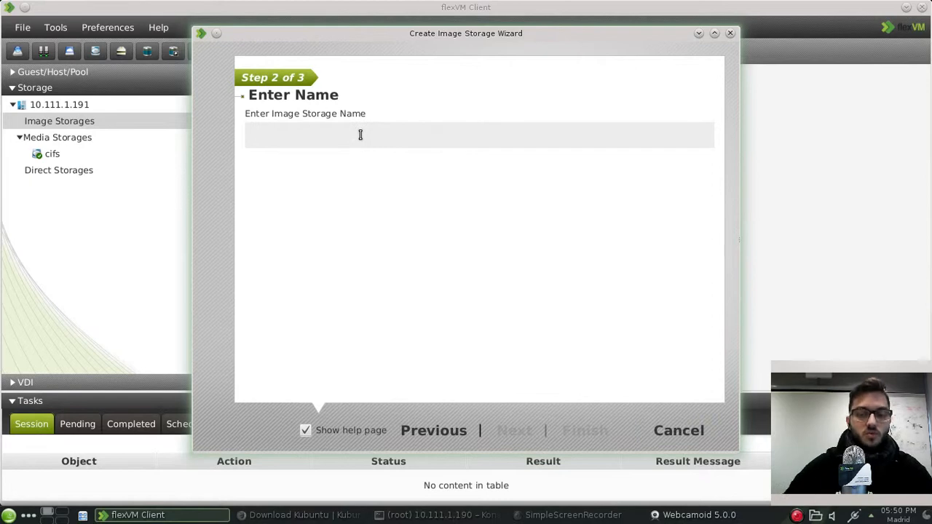
pyautogui.write('MyImageStorage')
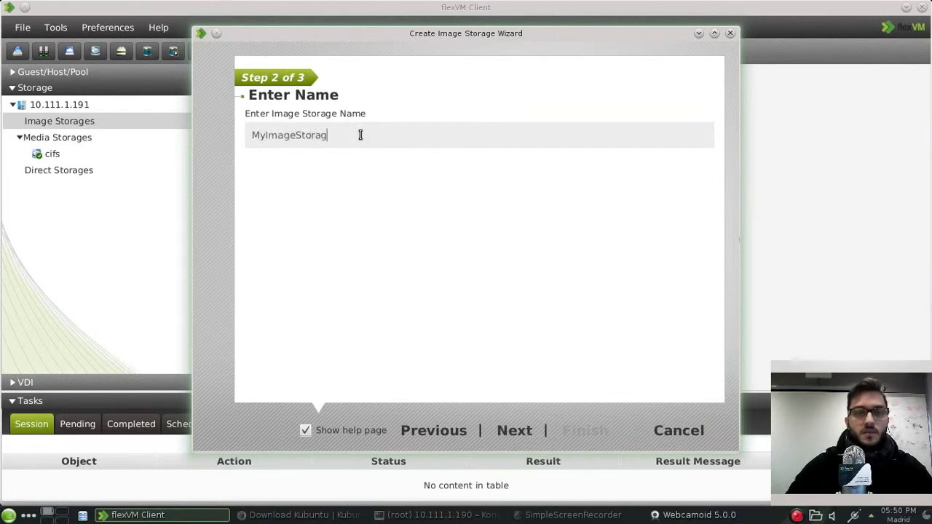
pyautogui.click(512, 446)
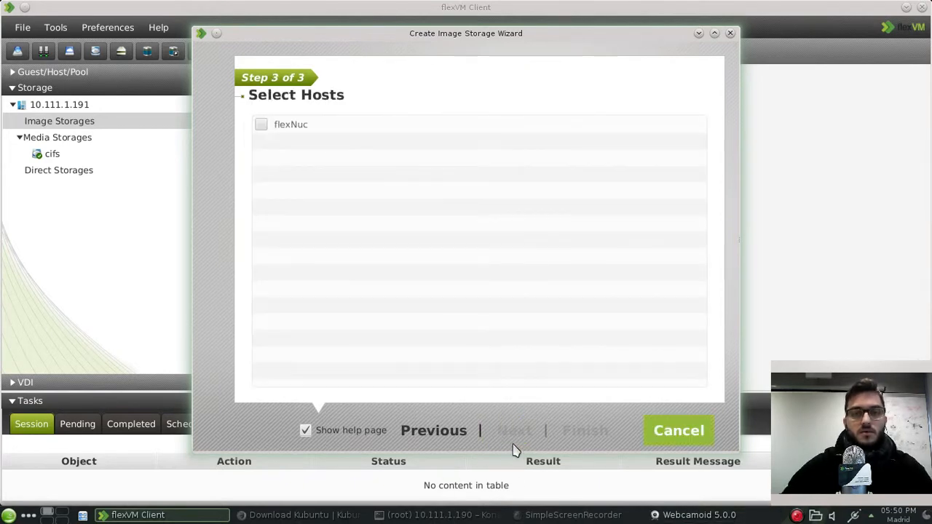
pyautogui.click(262, 125)
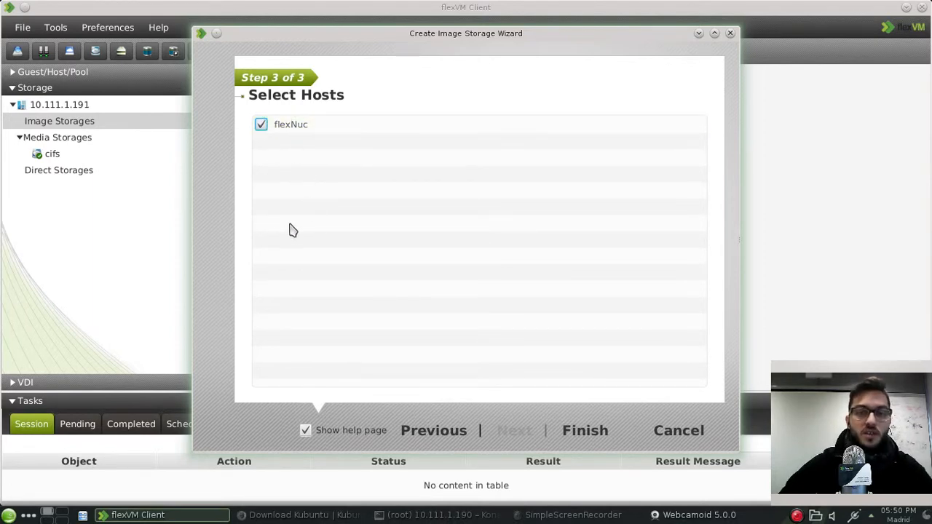
pyautogui.click(589, 433)
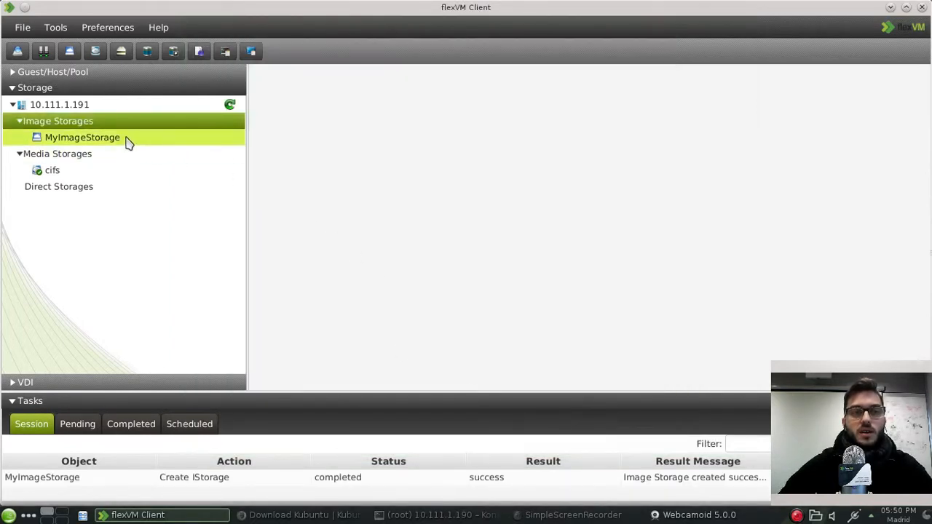
pyautogui.click(126, 142)
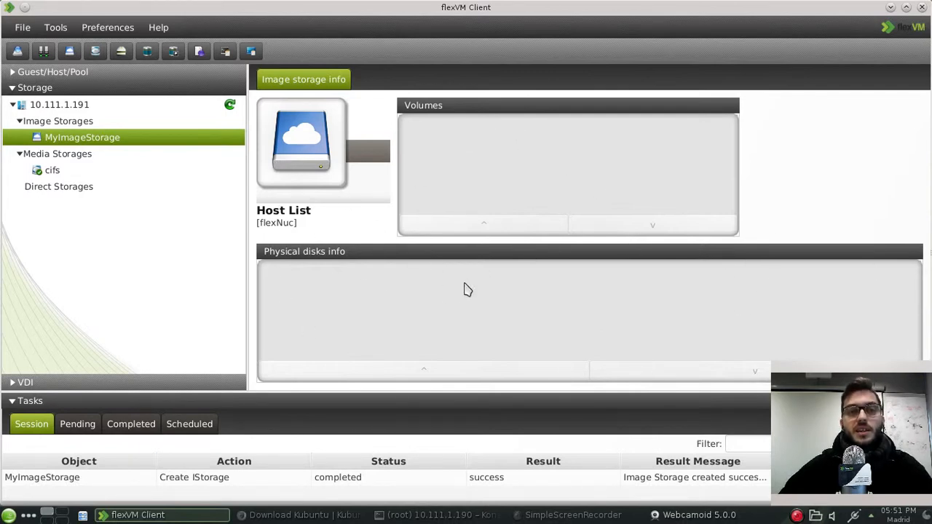
pyautogui.rightClick(121, 144)
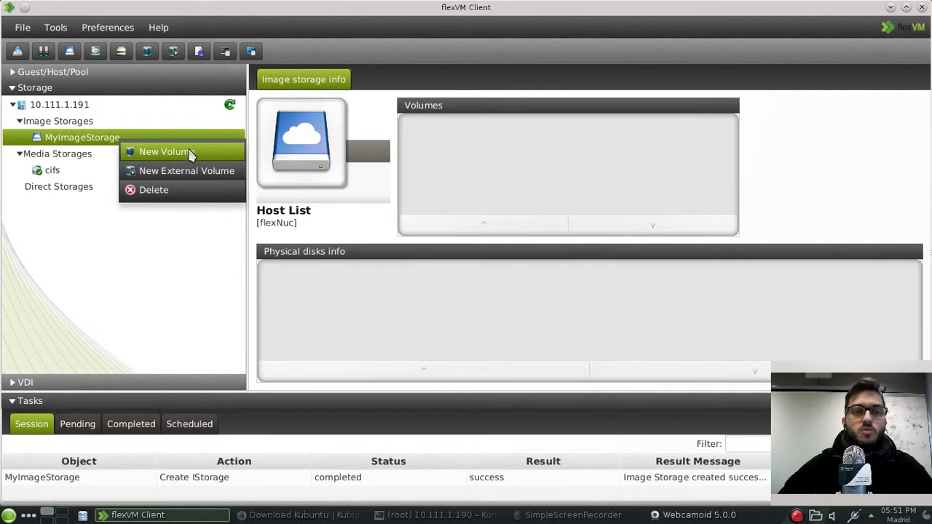
pyautogui.click(164, 152)
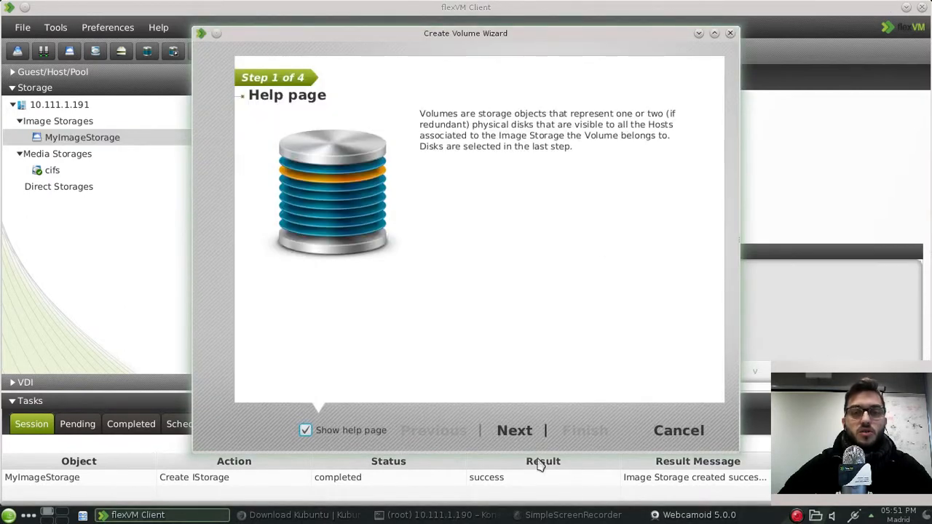
pyautogui.click(527, 435)
pyautogui.click(478, 143)
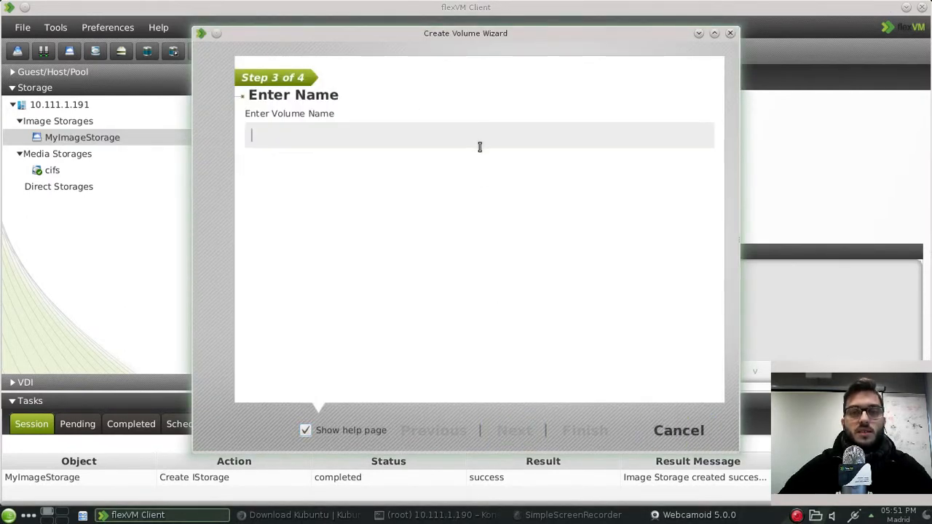
pyautogui.write('test')
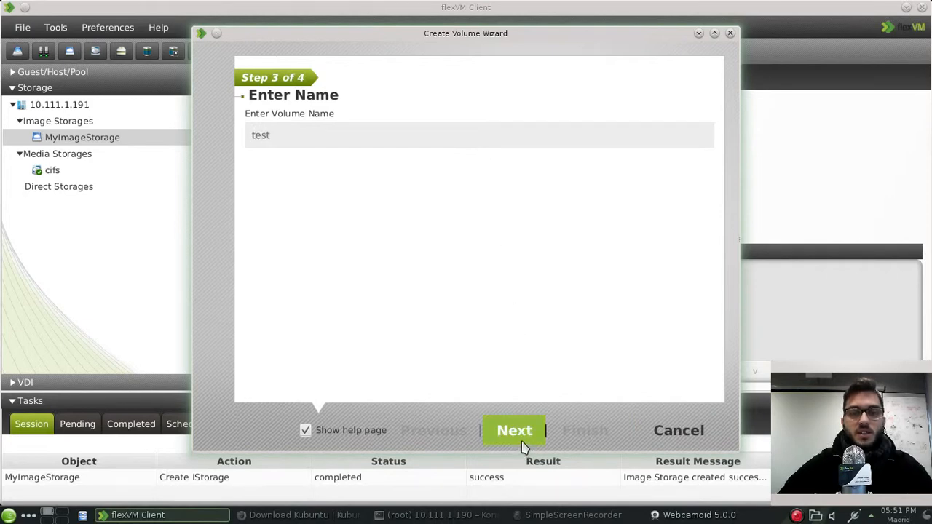
pyautogui.click(515, 430)
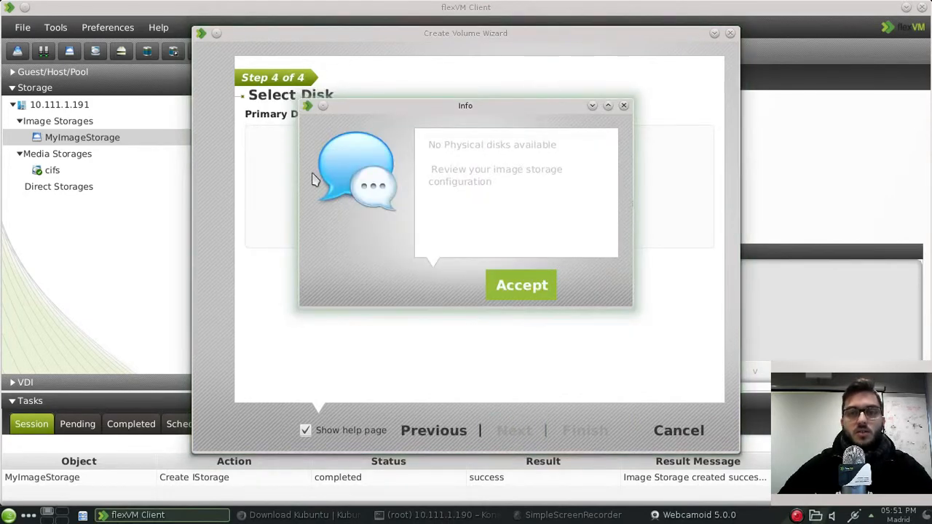
pyautogui.click(533, 287)
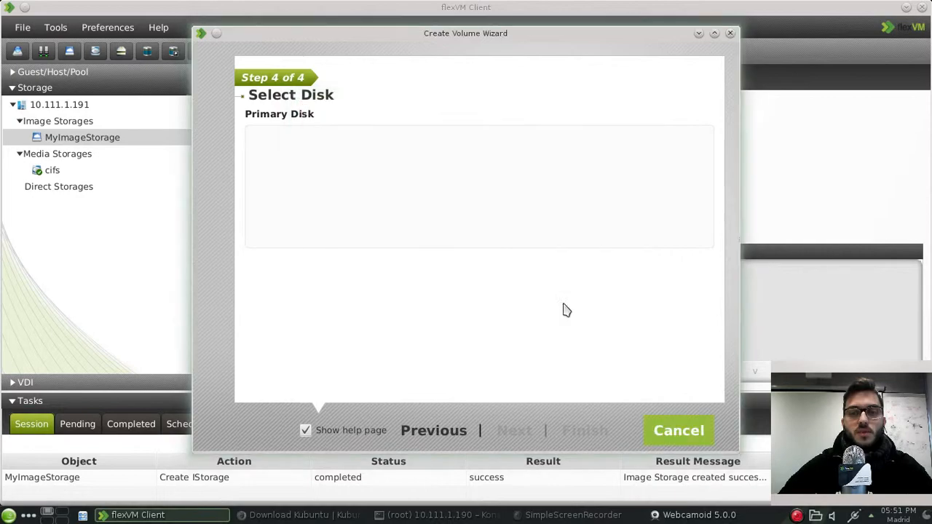
pyautogui.click(678, 430)
pyautogui.rightClick(111, 143)
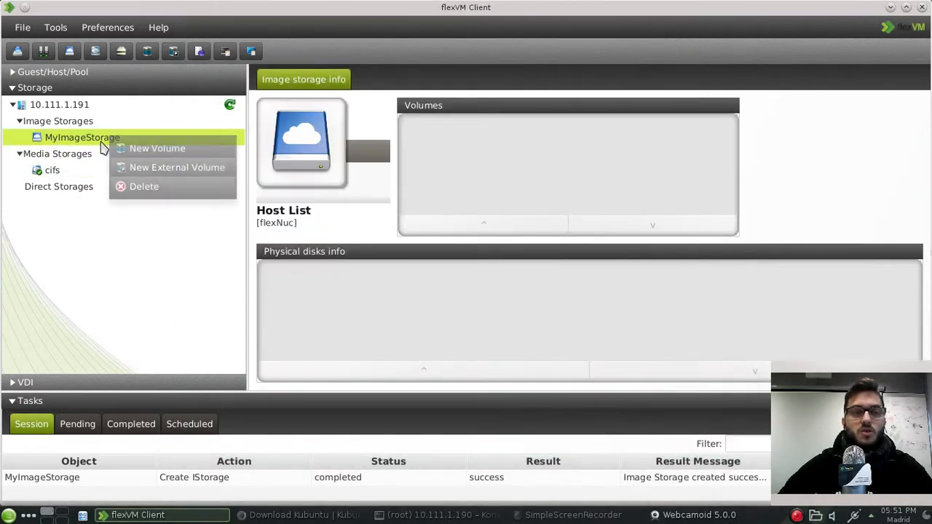
# Step: Create external volume MyVolume with mount point /home using the New External Volume wizard
pyautogui.click(177, 169)
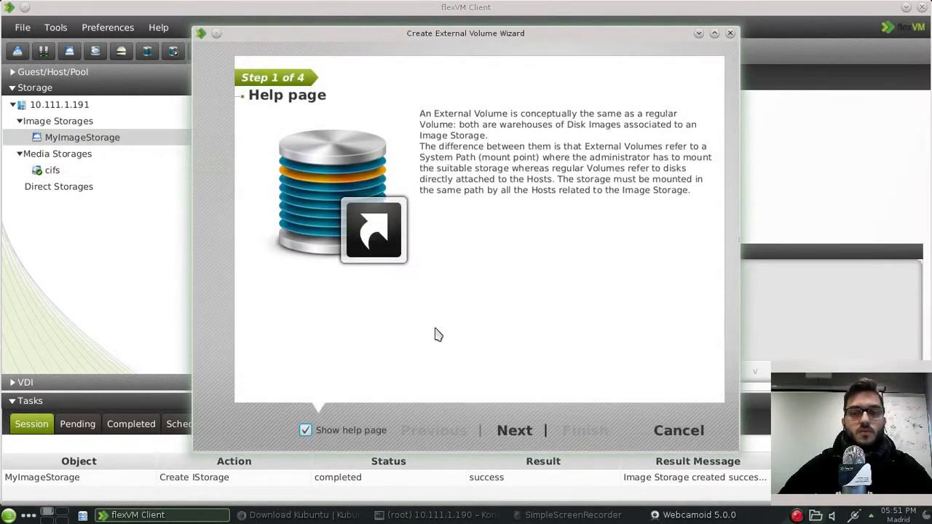
pyautogui.click(514, 430)
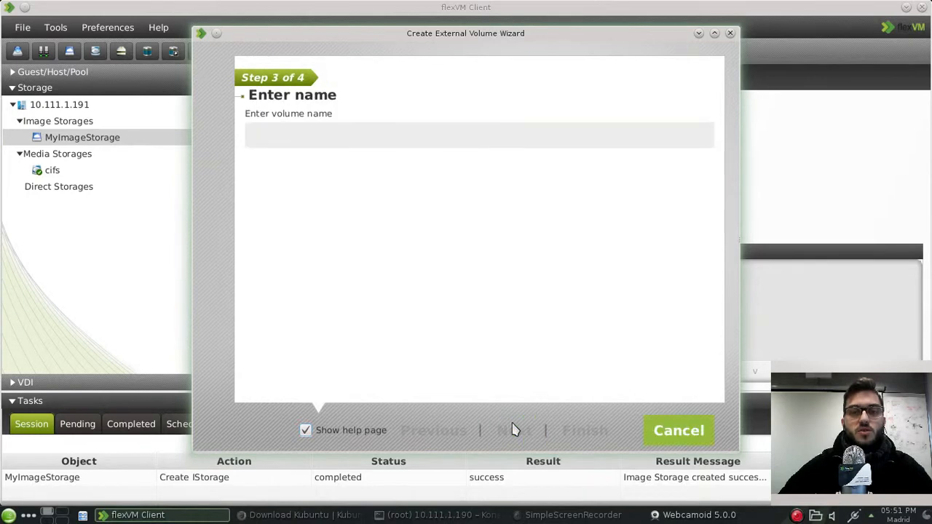
pyautogui.click(376, 132)
pyautogui.write('MyVolume')
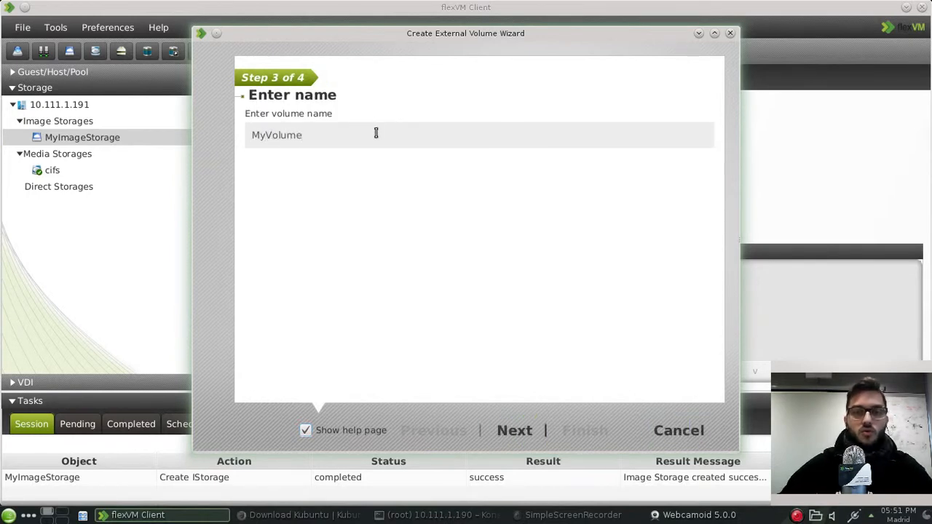
pyautogui.click(517, 431)
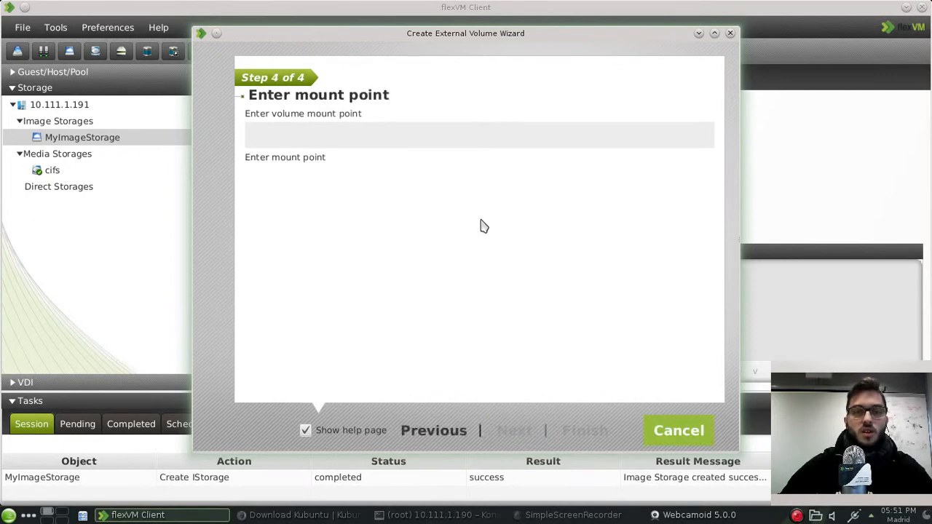
pyautogui.click(343, 132)
pyautogui.write('/')
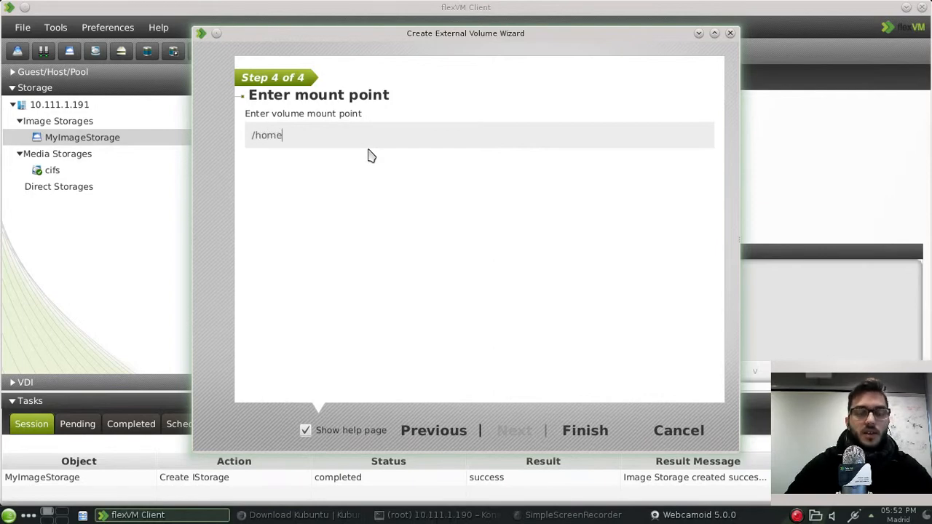
pyautogui.write('home')
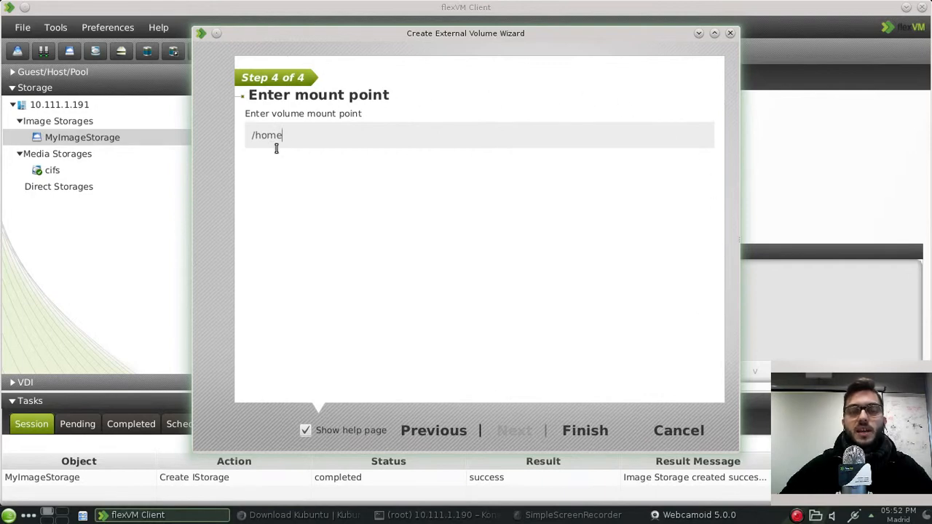
pyautogui.click(589, 430)
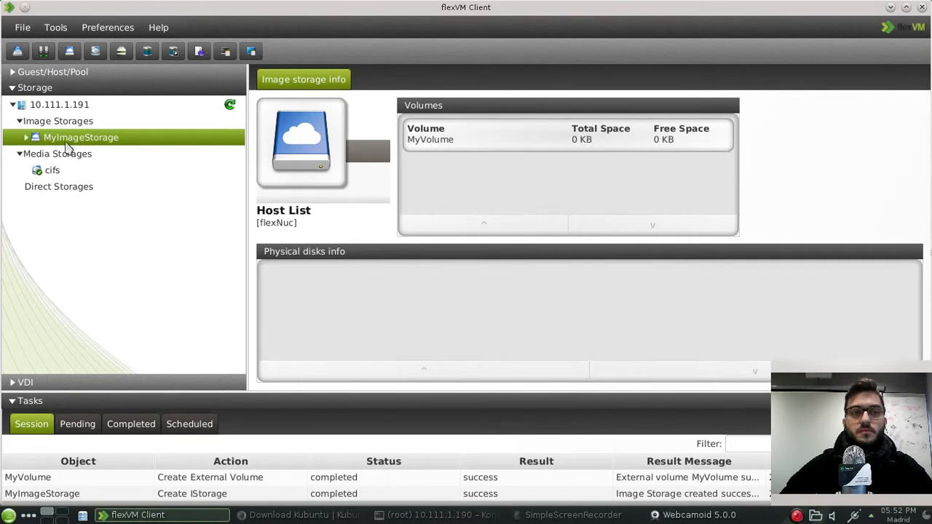
# Step: Expand MyImageStorage, view MyVolume (177 GB total, 168 GB free), then return to Firefox
pyautogui.click(29, 138)
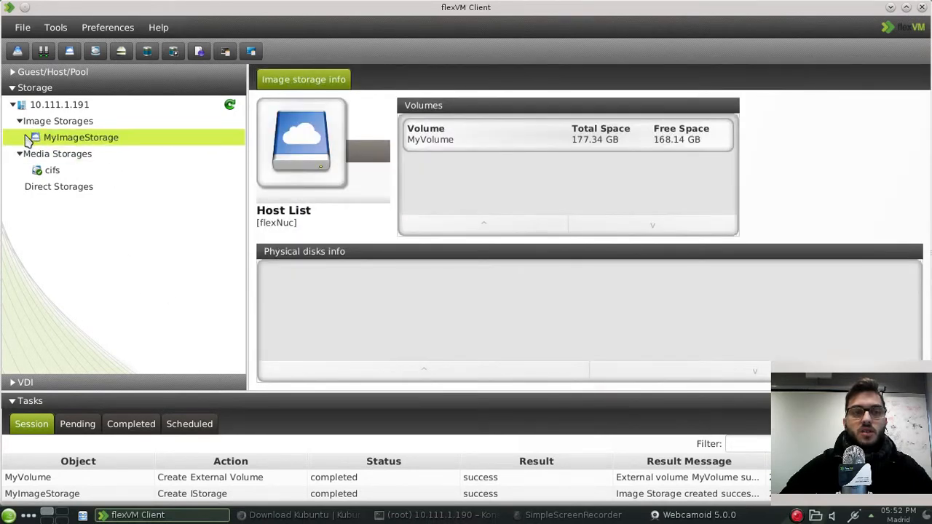
pyautogui.click(27, 138)
pyautogui.click(77, 155)
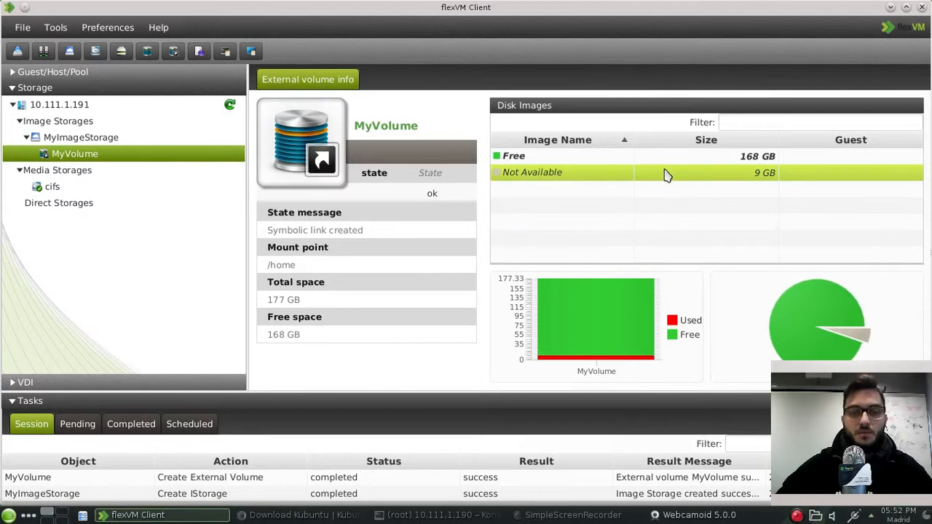
pyautogui.click(326, 517)
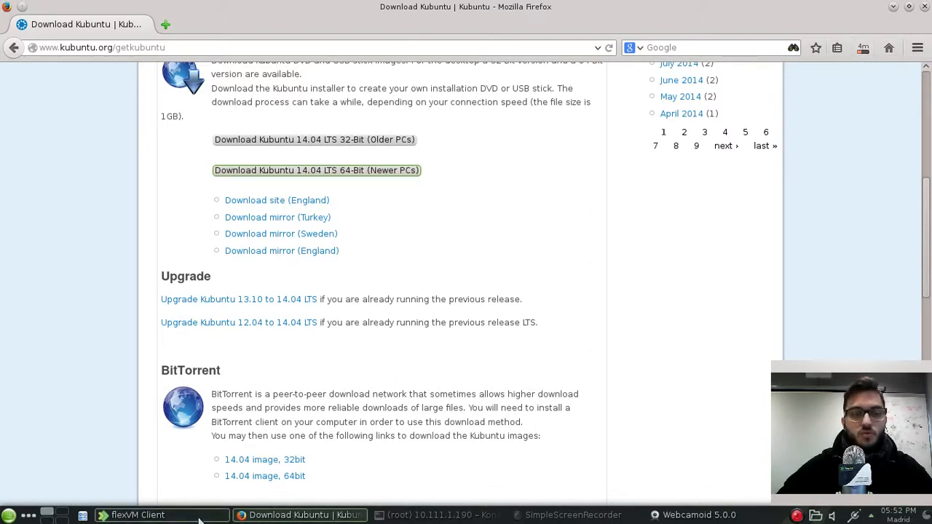
# Step: Switch to flexVM Client and select the cifs media storage under Media Storages
pyautogui.click(138, 514)
pyautogui.click(54, 187)
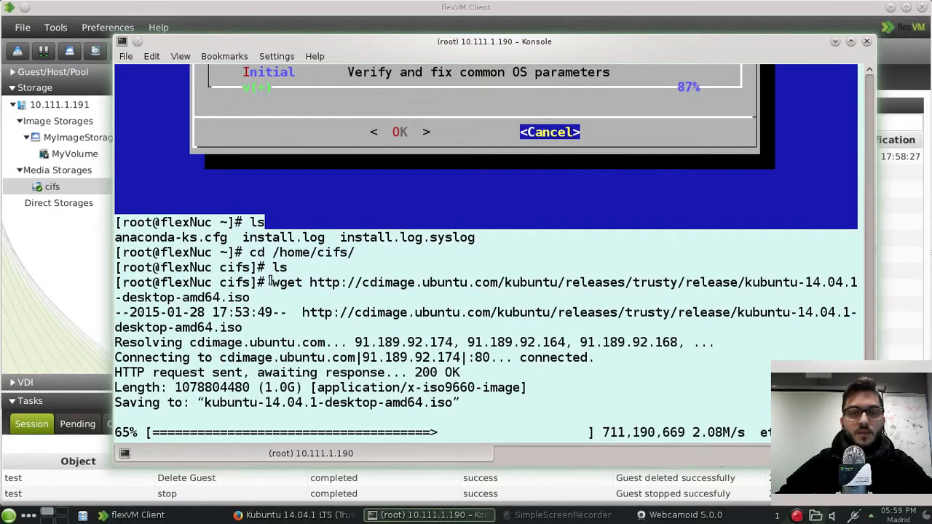
# Step: Select the wget command downloading kubuntu-14.04.1-desktop-amd64.iso in Konsole
pyautogui.moveTo(273, 285); pyautogui.dragTo(262, 295)
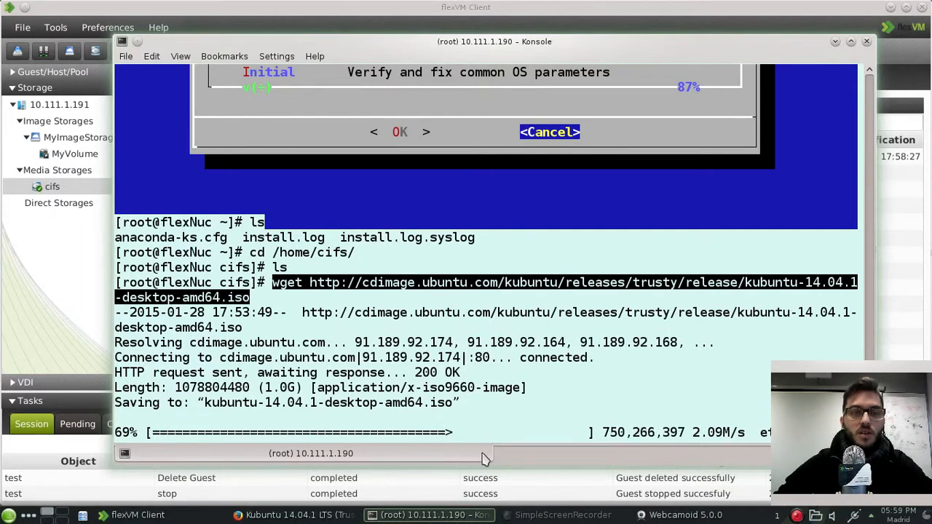
# Step: Refresh the cifs media list to update the Kubuntu ISO's size, then show MyVolume's details
pyautogui.click(61, 282)
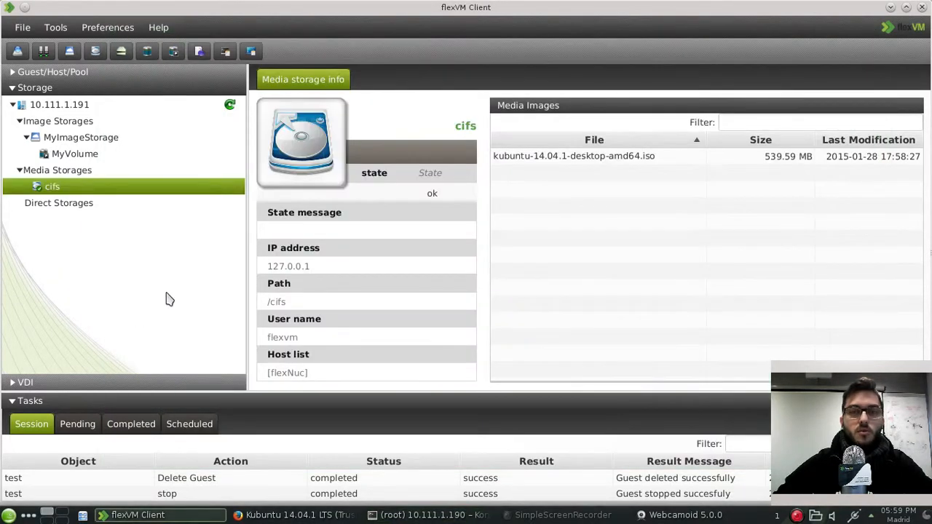
pyautogui.click(610, 158)
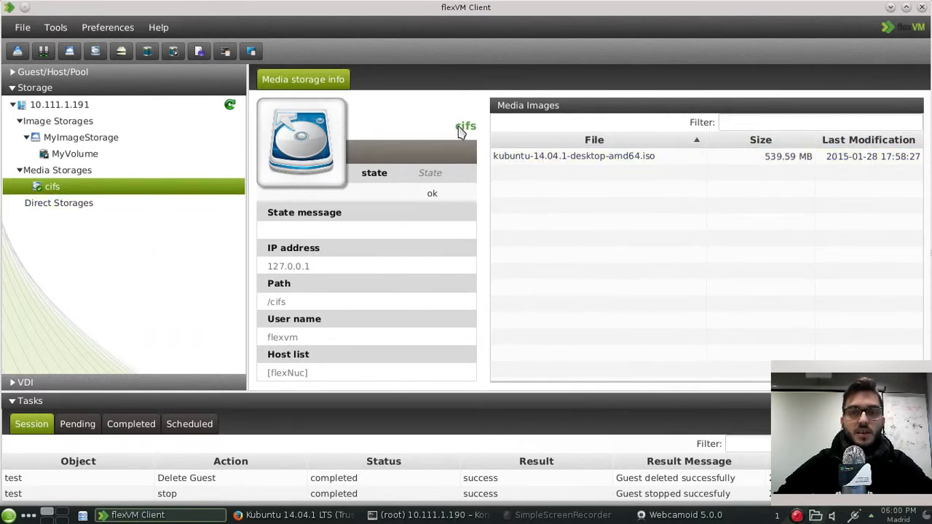
pyautogui.click(230, 107)
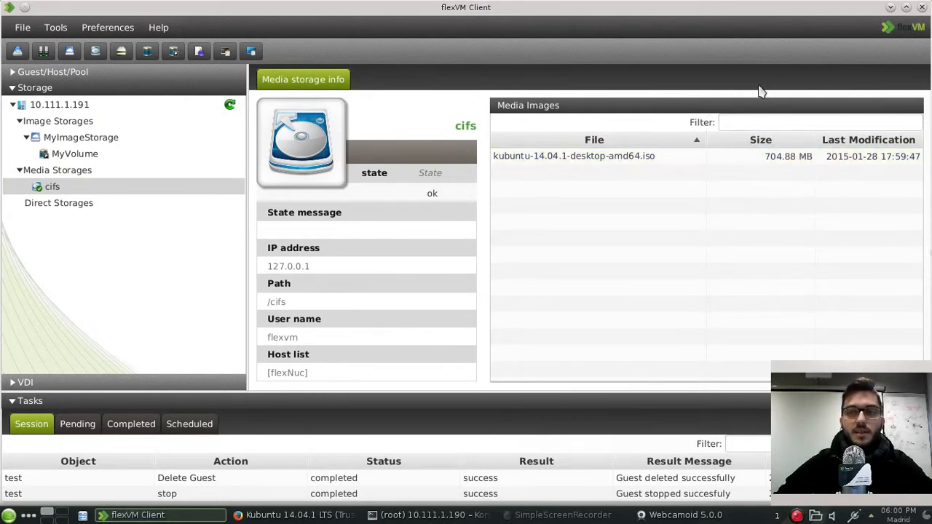
pyautogui.click(73, 155)
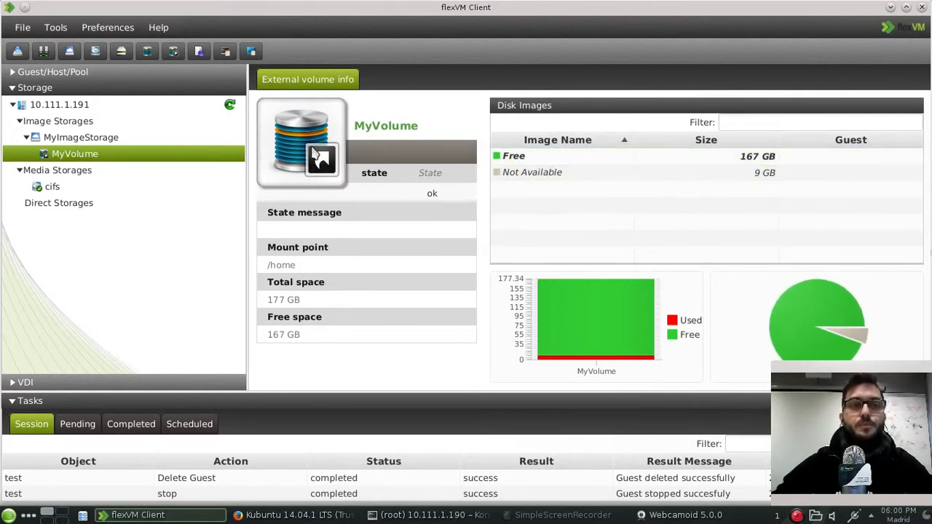
# Step: Use the New Direct Storage wizard to create MyDirectStorage with the flexNuc host ticked
pyautogui.click(82, 208)
pyautogui.rightClick(82, 209)
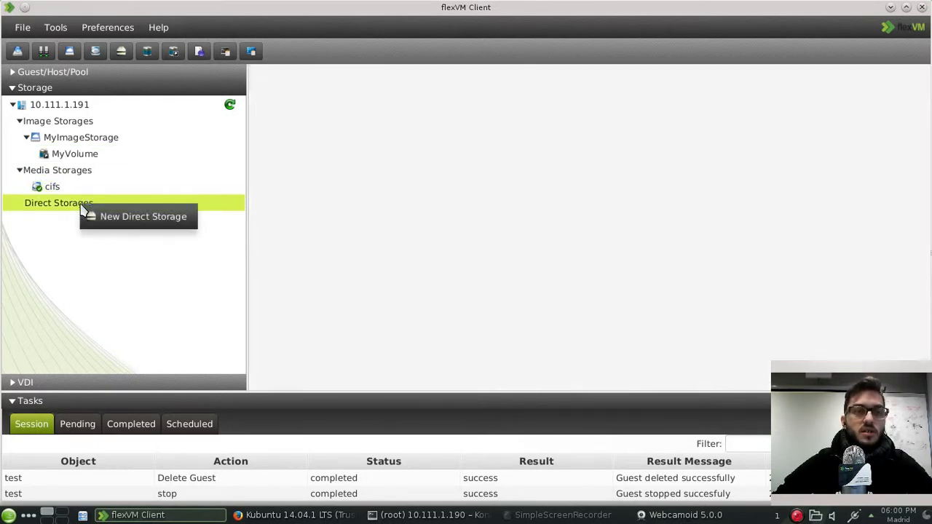
pyautogui.click(122, 218)
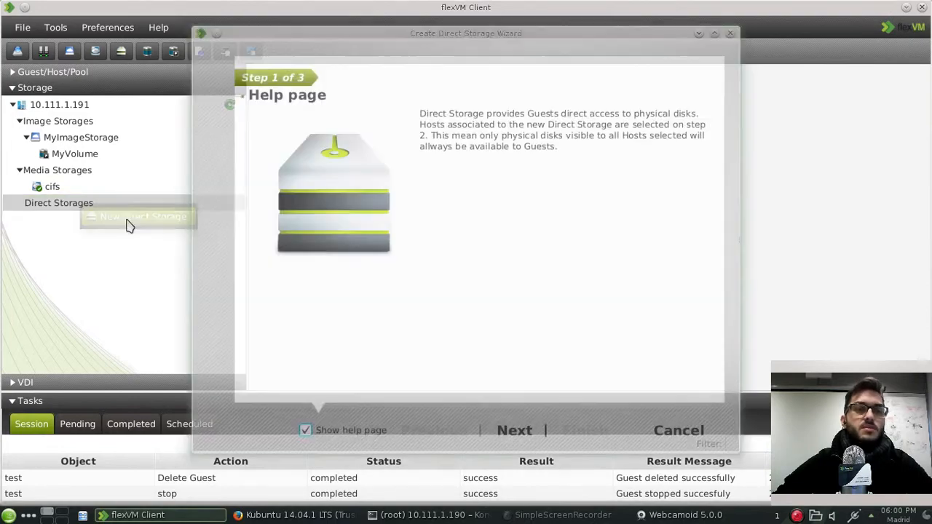
pyautogui.moveTo(430, 38); pyautogui.dragTo(460, 42)
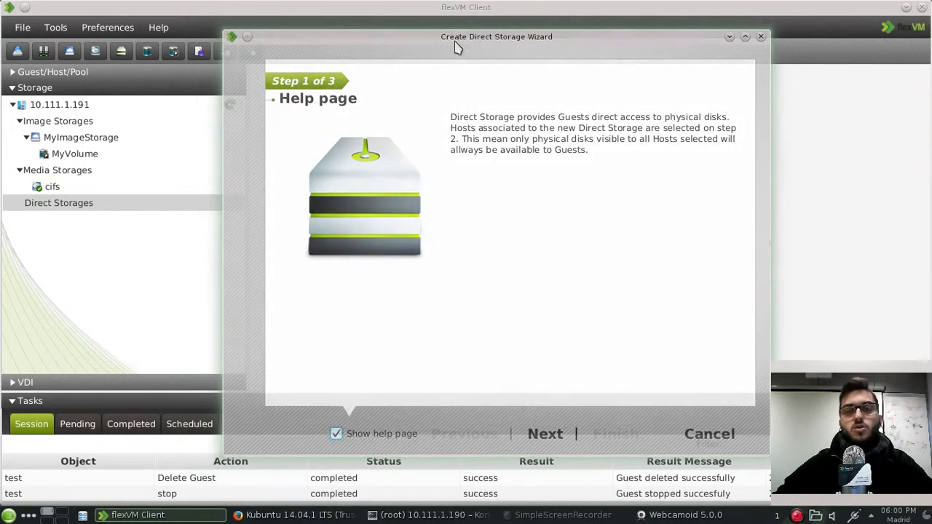
pyautogui.click(543, 433)
pyautogui.click(352, 130)
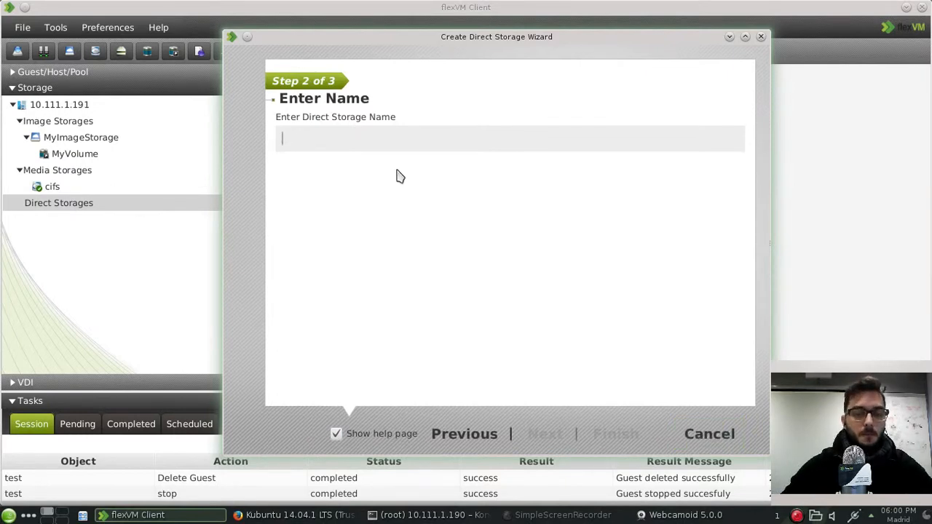
pyautogui.write('MyDirectStorage')
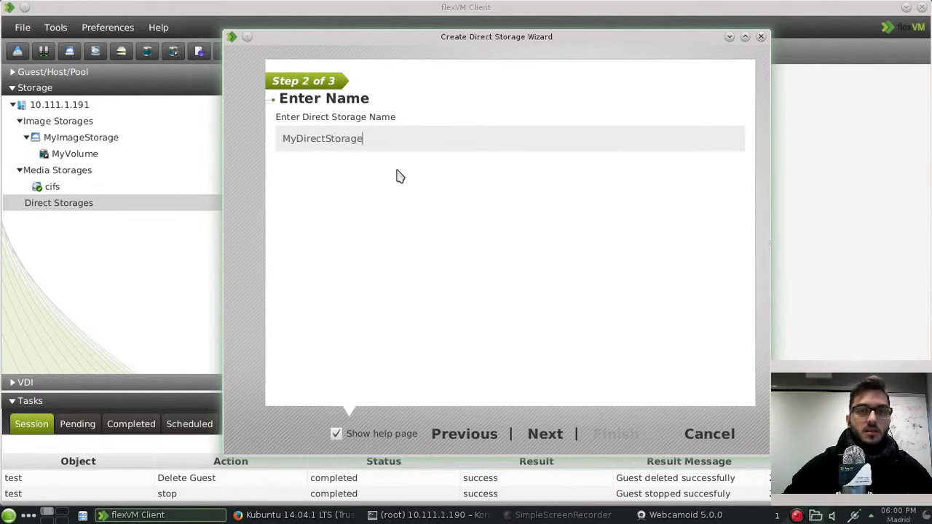
pyautogui.click(566, 435)
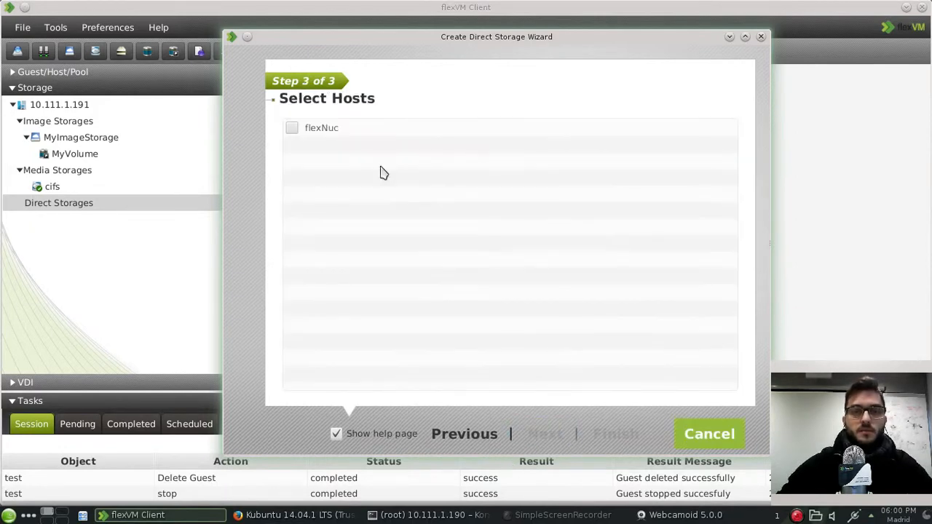
pyautogui.click(292, 128)
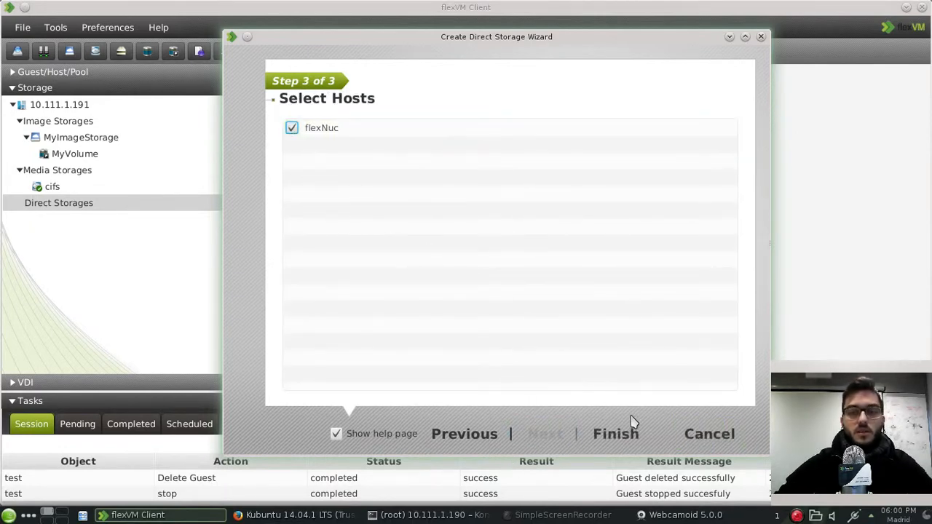
pyautogui.click(634, 433)
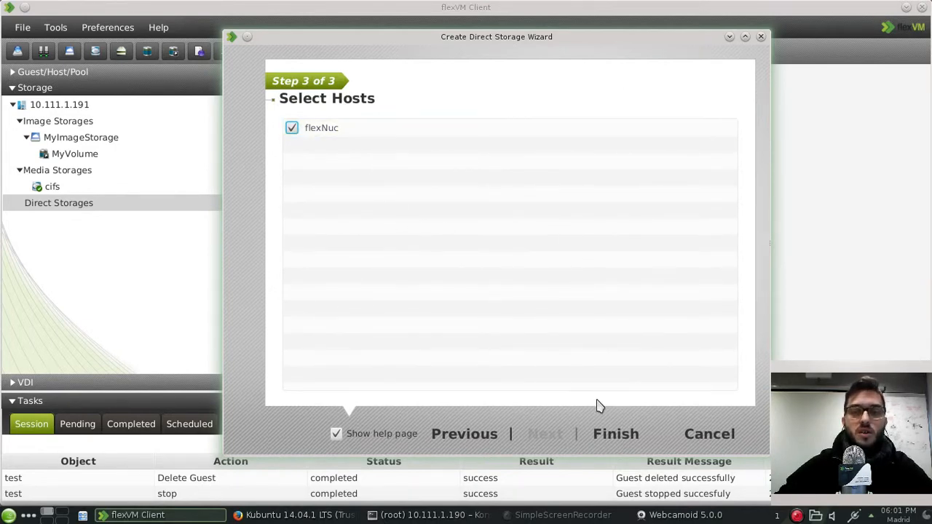
pyautogui.click(615, 435)
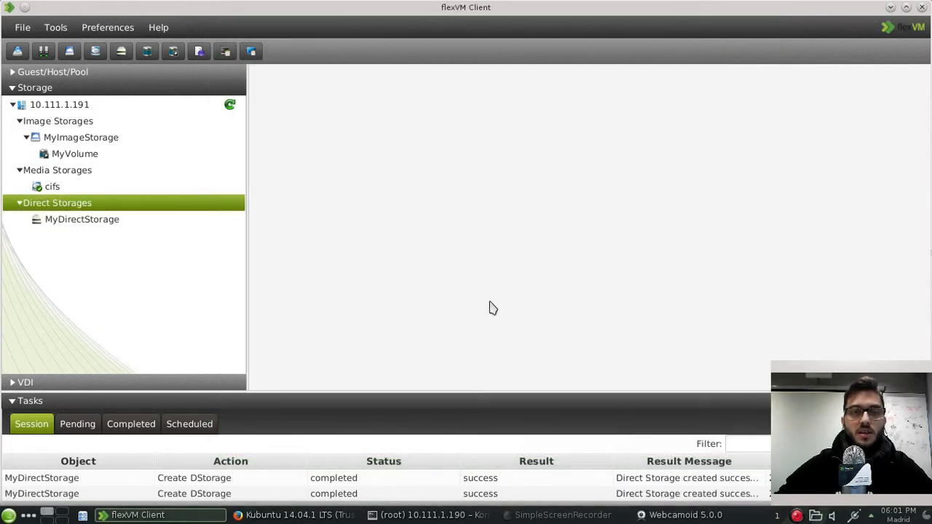
# Step: View MyDirectStorage's info, then the cifs media storage listing the 874.51 MB Kubuntu ISO
pyautogui.click(146, 222)
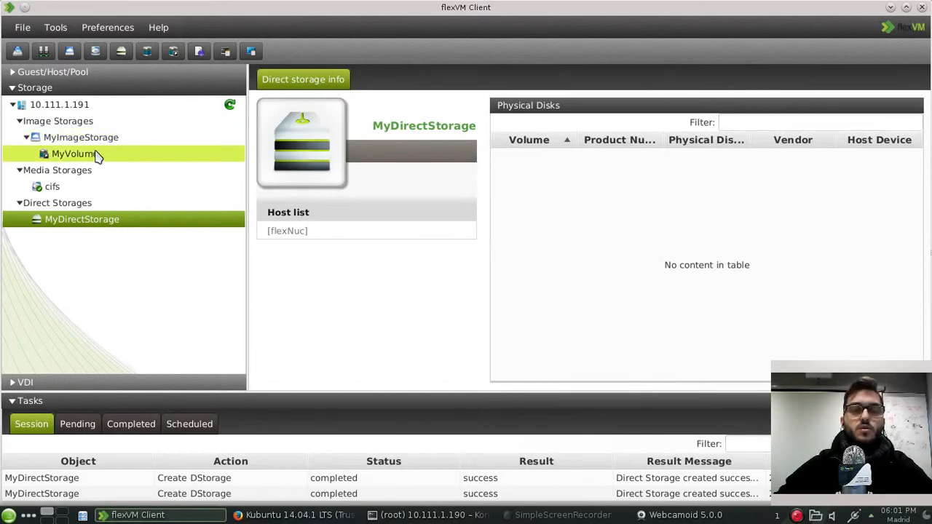
pyautogui.click(52, 187)
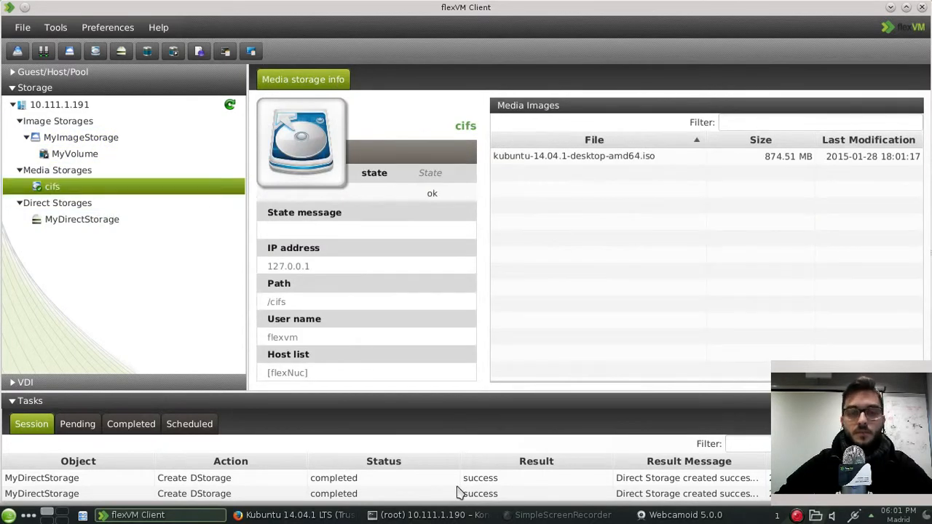
# Step: Check the wget download in Konsole, then view MyVolume's details (177 GB total, 167 GB free)
pyautogui.click(458, 516)
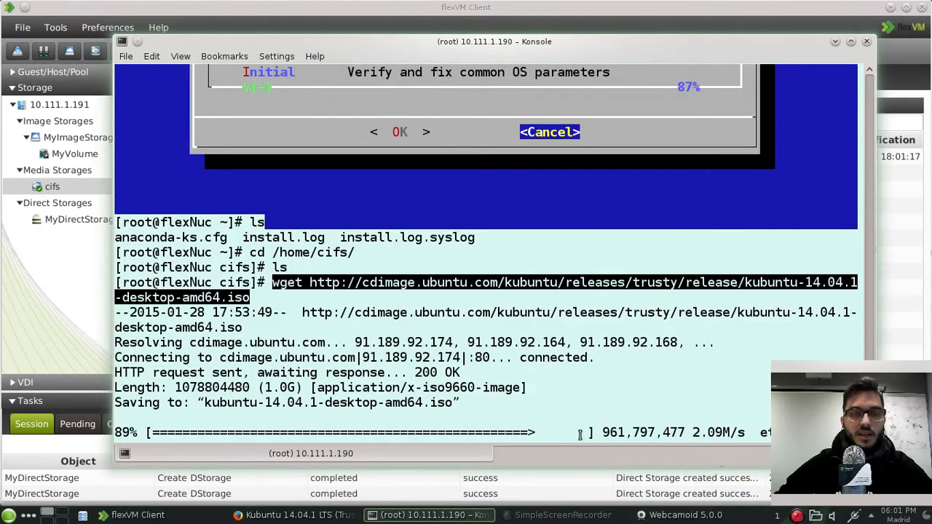
pyautogui.click(62, 293)
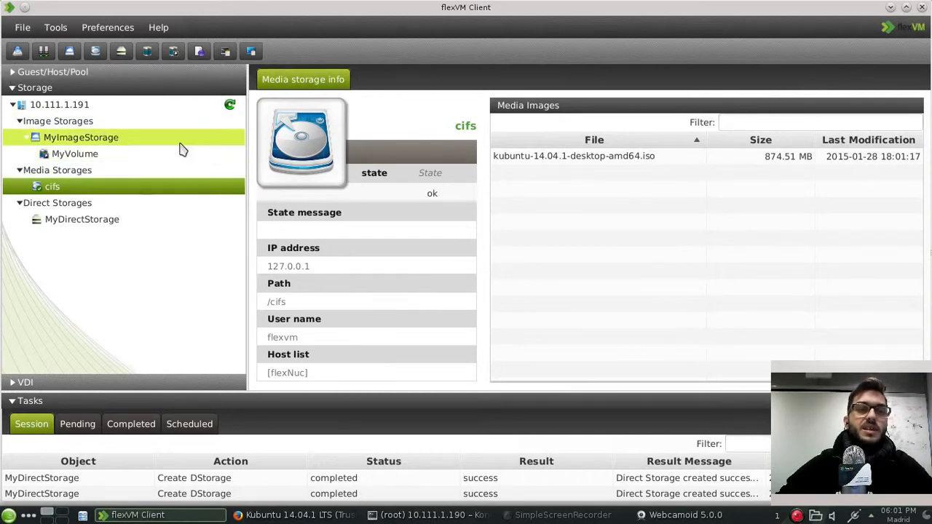
pyautogui.click(94, 158)
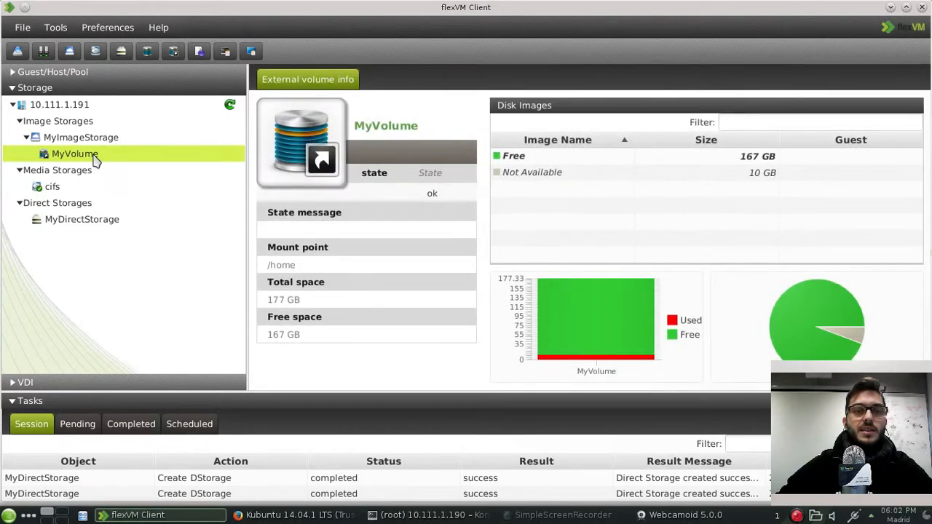
# Step: Add a 20 GB disk image, MyDiskImage, to MyVolume and expand the Guest/Host/Pool tree
pyautogui.rightClick(95, 158)
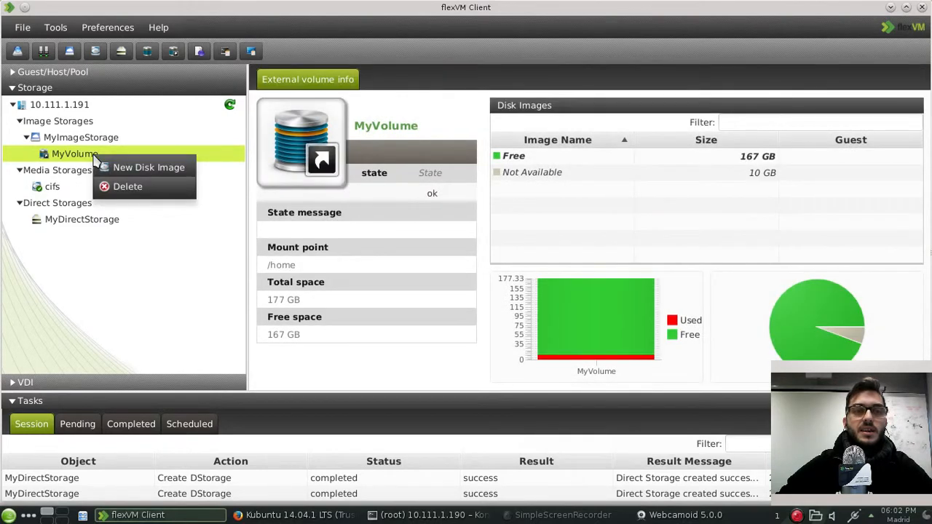
pyautogui.click(138, 167)
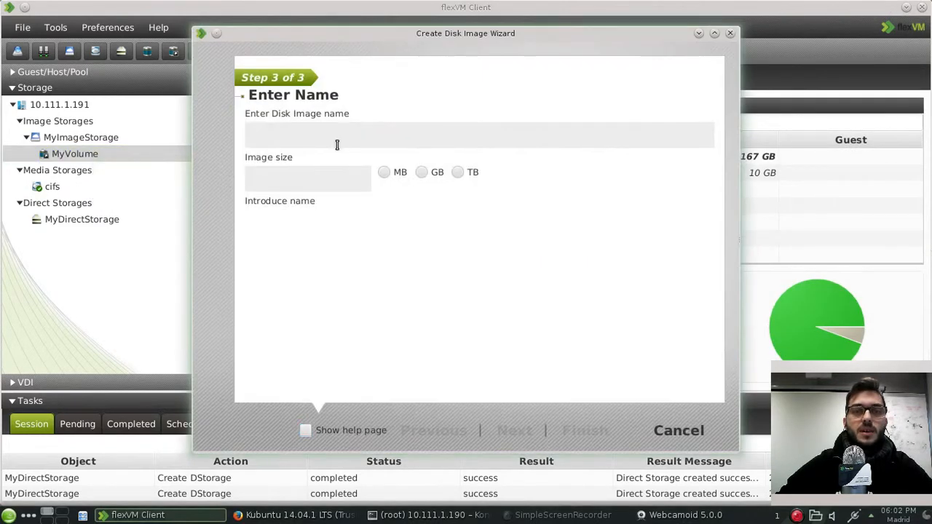
pyautogui.write('MyDiskImage')
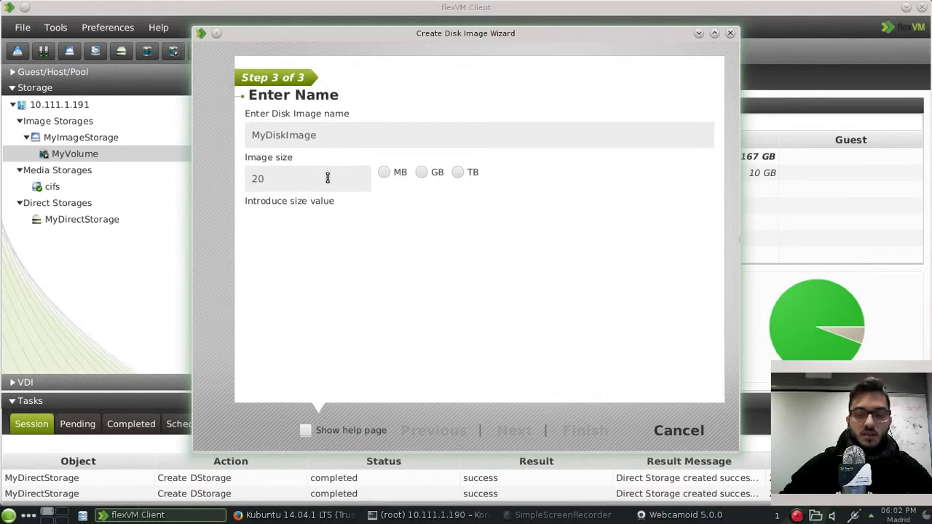
pyautogui.click(422, 171)
pyautogui.click(592, 436)
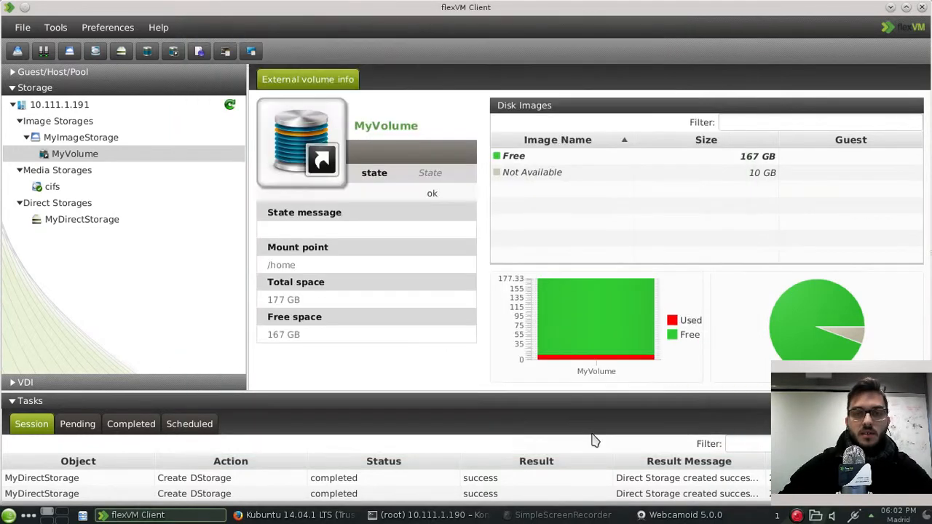
pyautogui.click(551, 157)
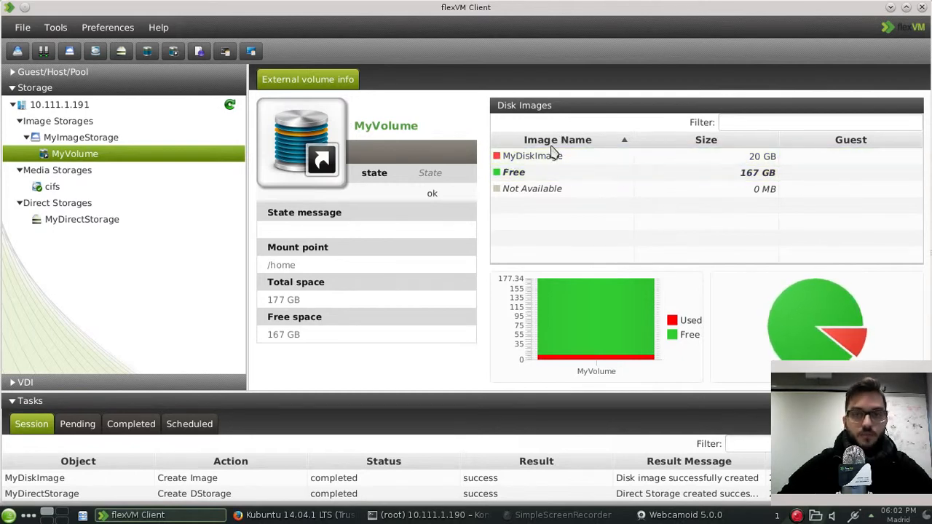
pyautogui.click(15, 75)
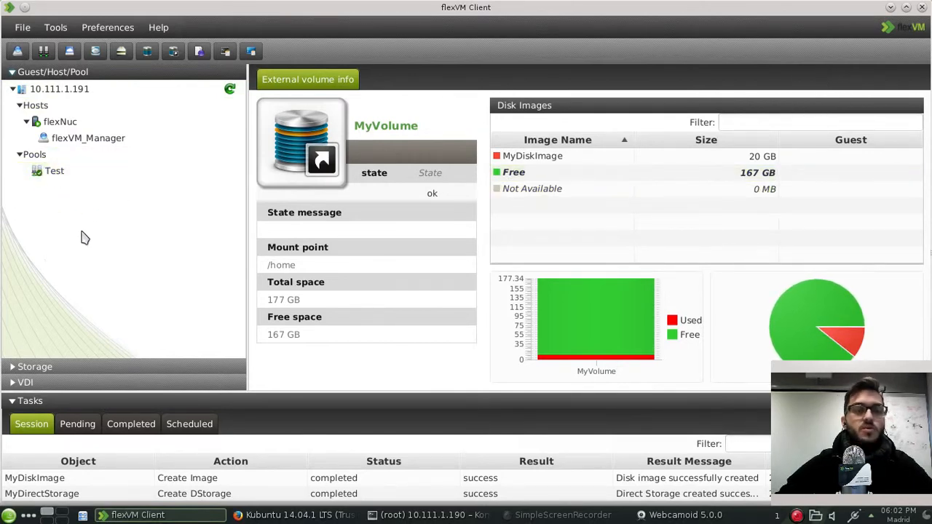
# Step: Start a new guest named MyGuest from the Test pool with GNU/Linux Family as the OS
pyautogui.click(54, 179)
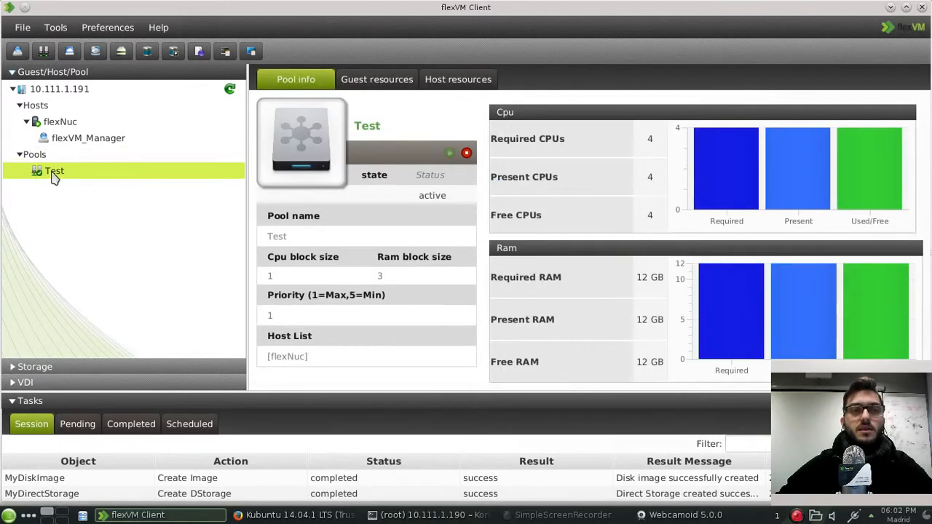
pyautogui.rightClick(54, 179)
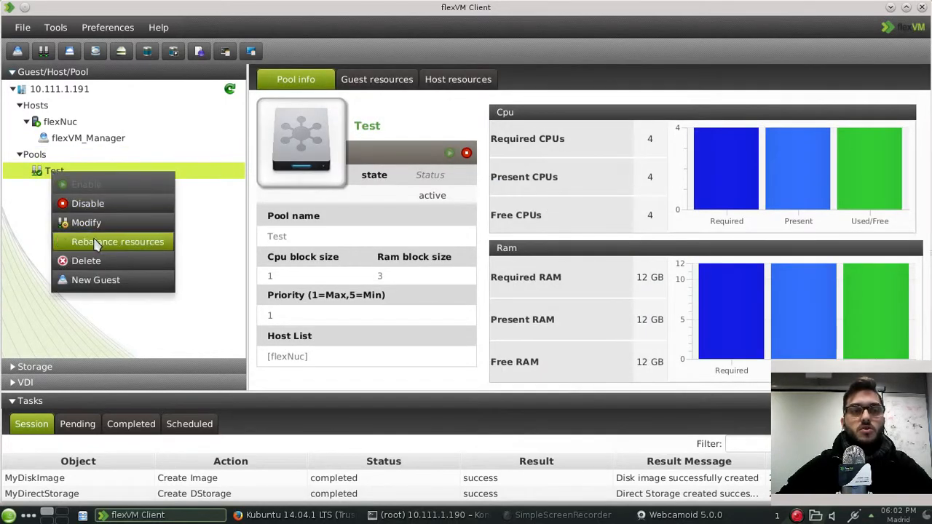
pyautogui.click(99, 284)
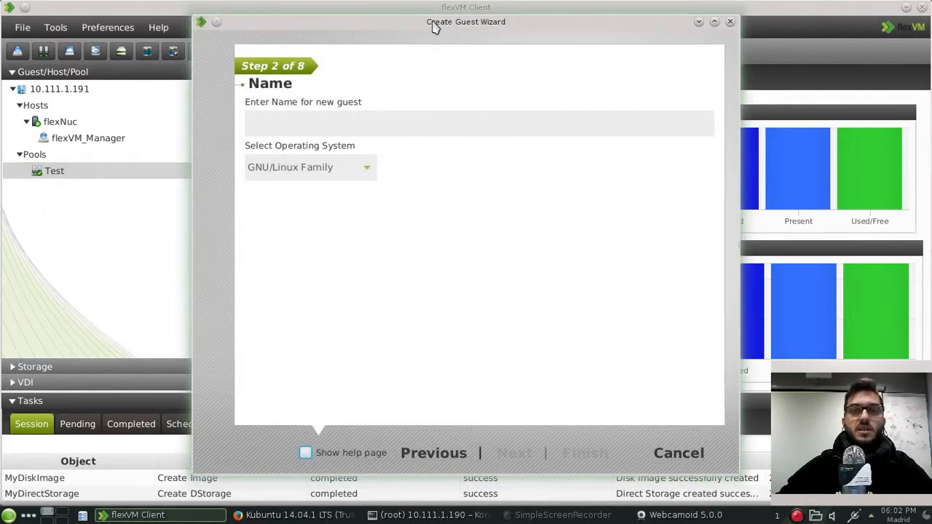
pyautogui.moveTo(435, 26); pyautogui.dragTo(495, 30)
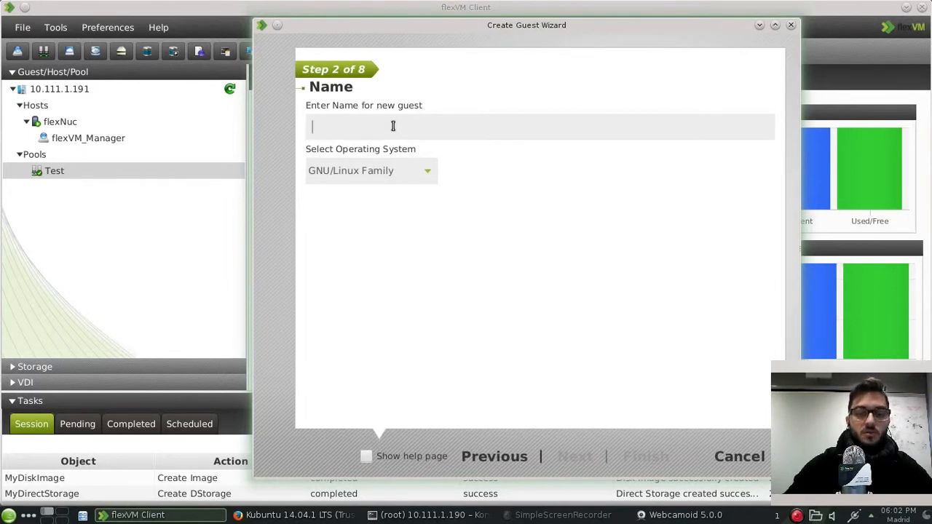
pyautogui.write('MyGuest')
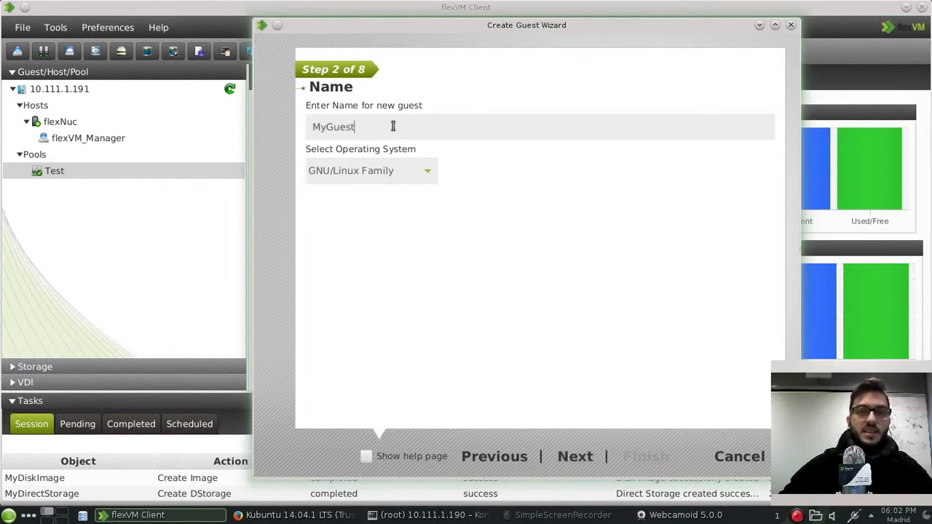
pyautogui.click(430, 171)
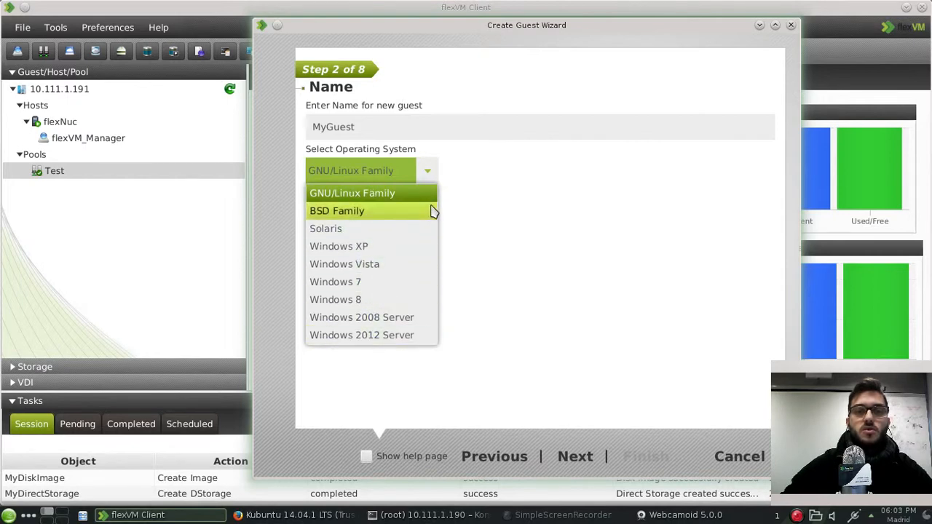
pyautogui.click(369, 195)
# Step: Select the Test pool for the guest and advance to the resource data step
pyautogui.click(575, 457)
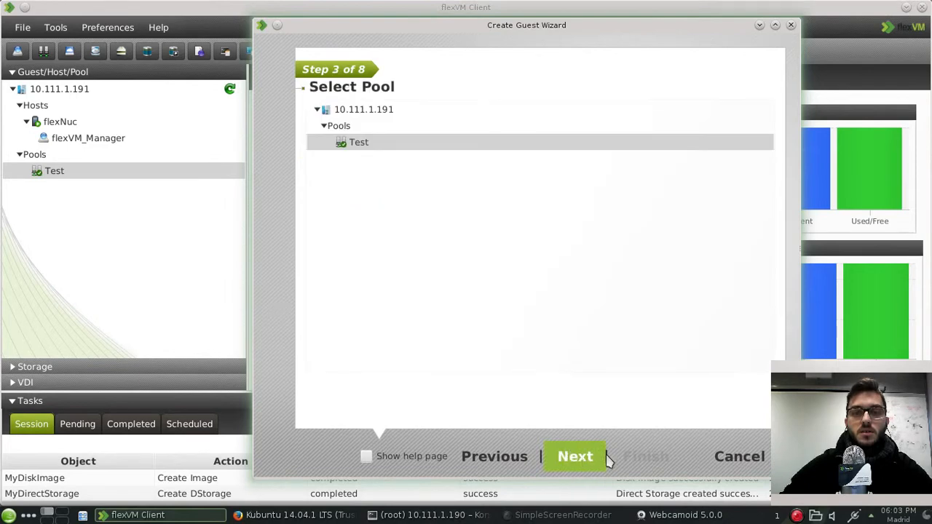
pyautogui.click(366, 147)
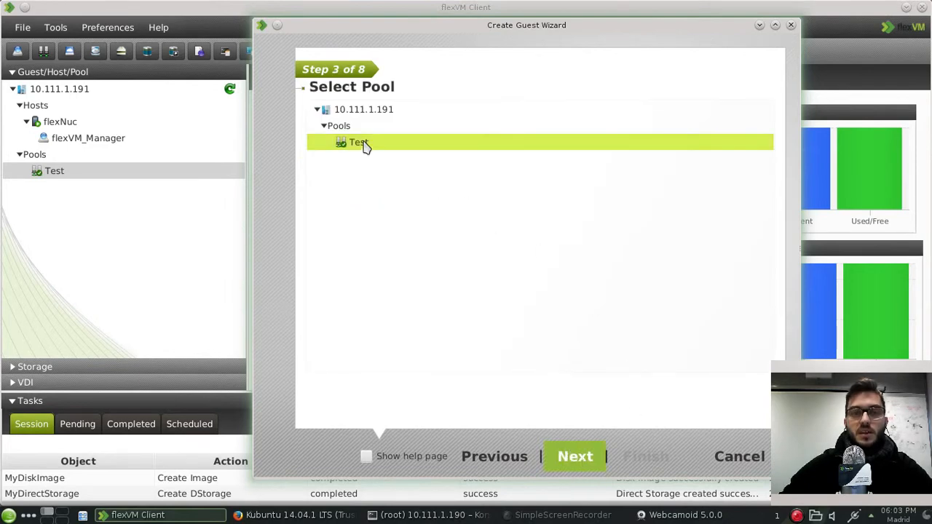
pyautogui.click(575, 456)
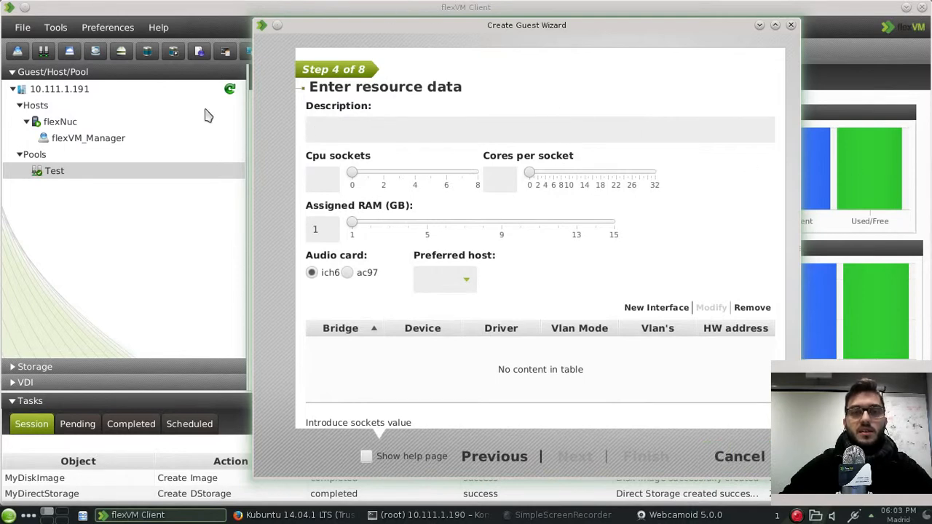
# Step: Enter the Kubuntu test description, set 2 sockets, 2 cores per socket, and RAM to 4 GB
pyautogui.moveTo(550, 33); pyautogui.dragTo(531, 34)
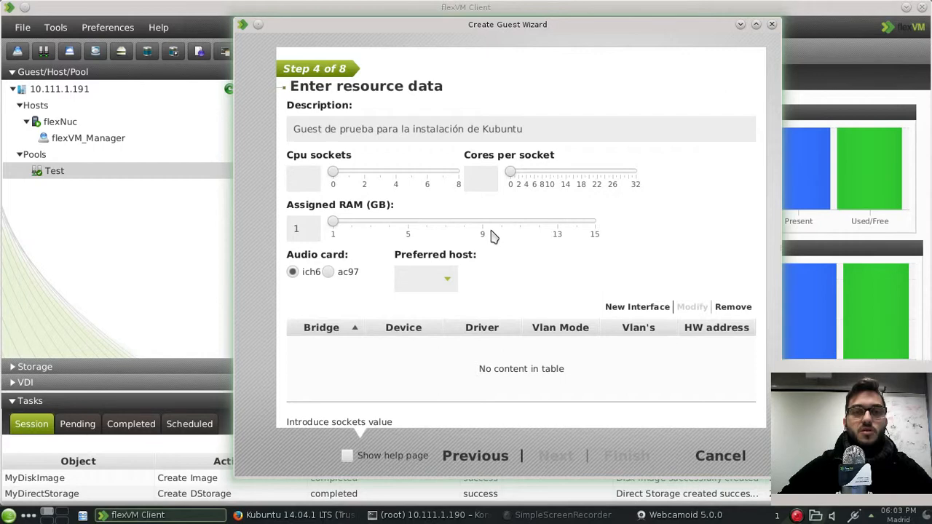
pyautogui.write('2')
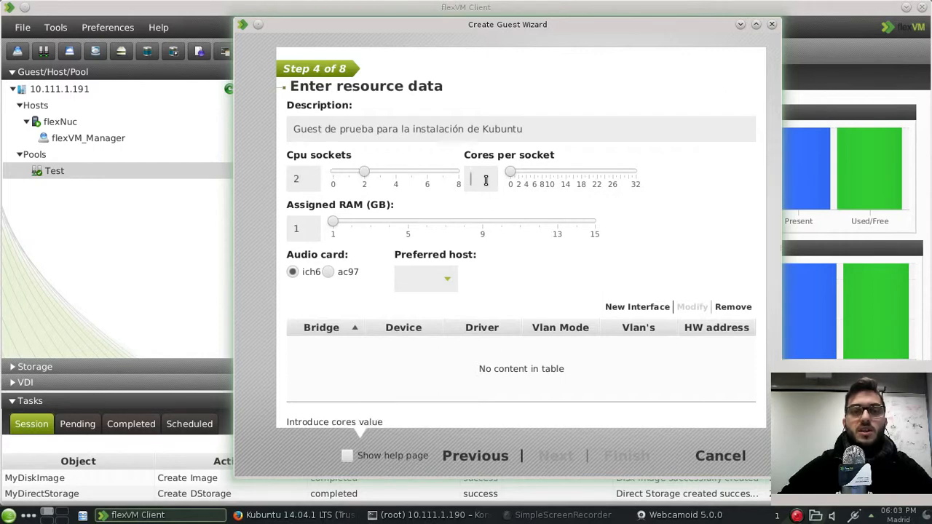
pyautogui.write('2')
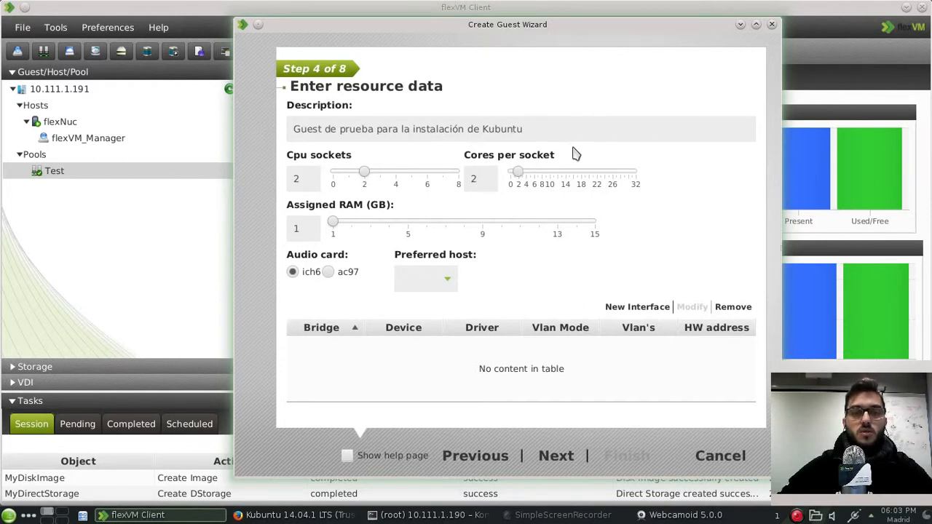
pyautogui.click(371, 223)
pyautogui.moveTo(373, 227); pyautogui.dragTo(389, 224)
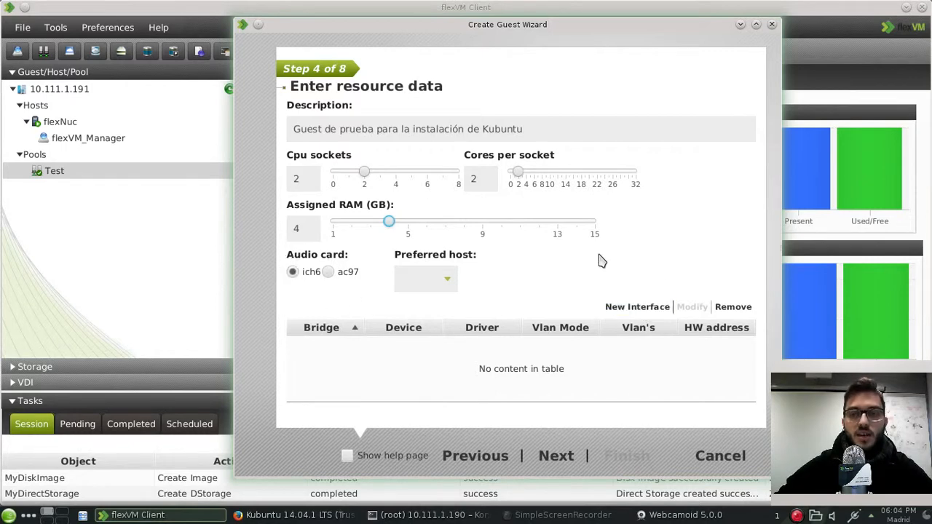
# Step: Add a network interface on the virbr0 bridge to the guest
pyautogui.click(618, 312)
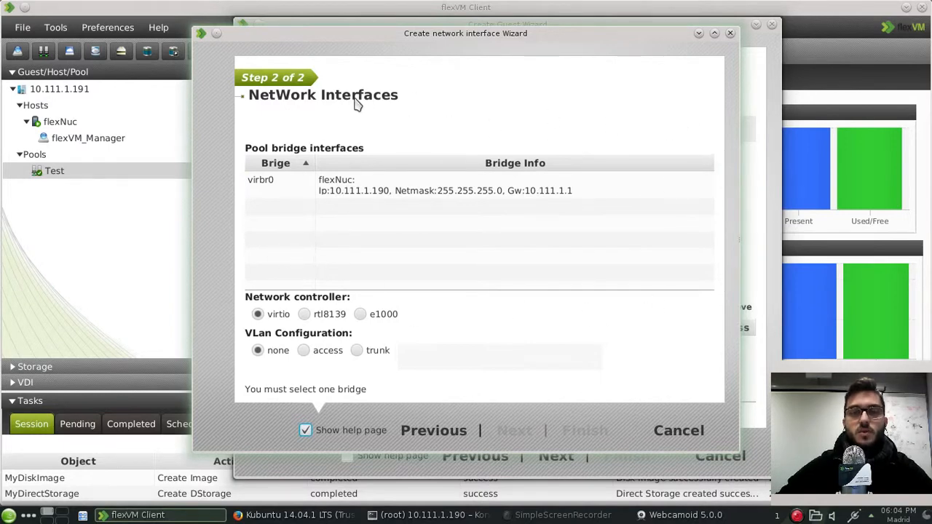
pyautogui.click(270, 182)
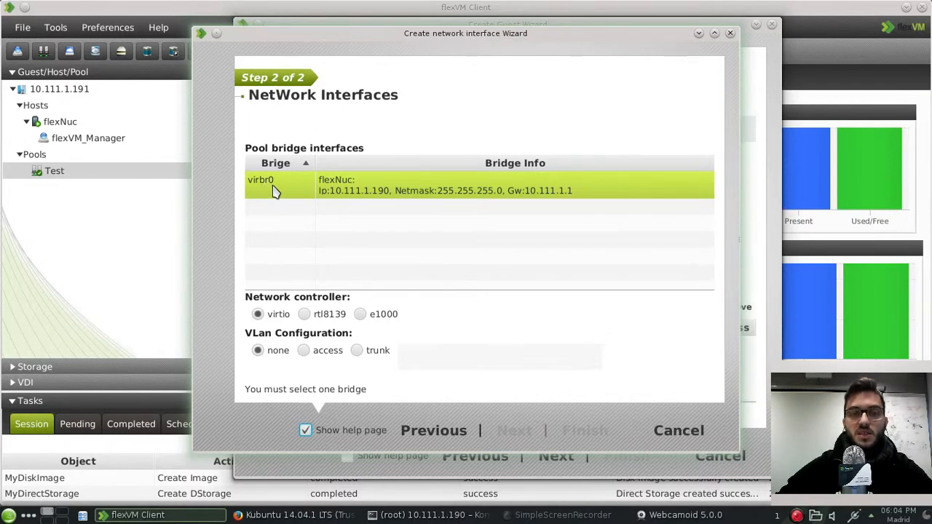
pyautogui.click(277, 191)
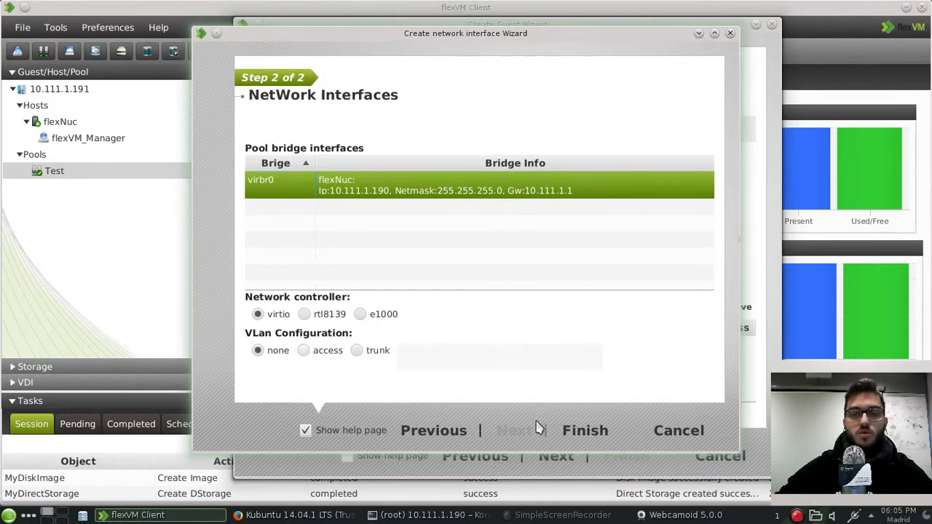
pyautogui.click(573, 431)
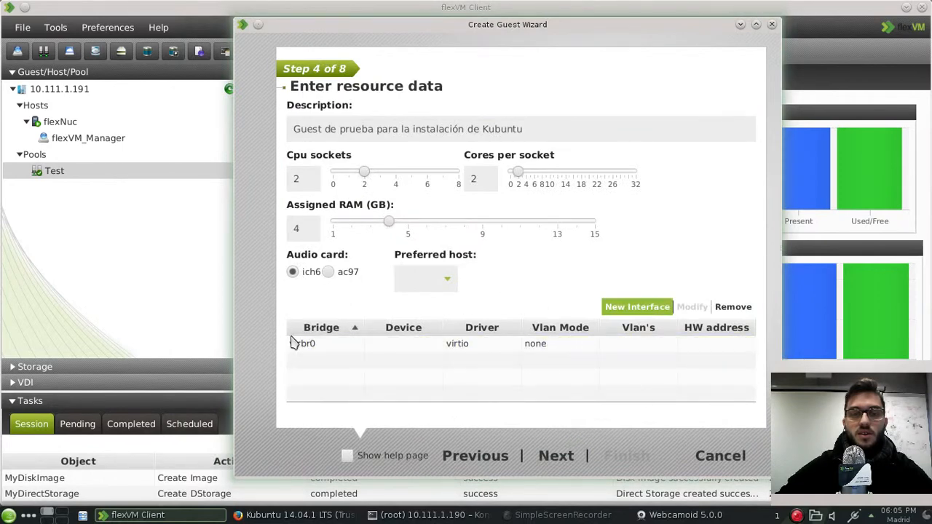
pyautogui.click(313, 345)
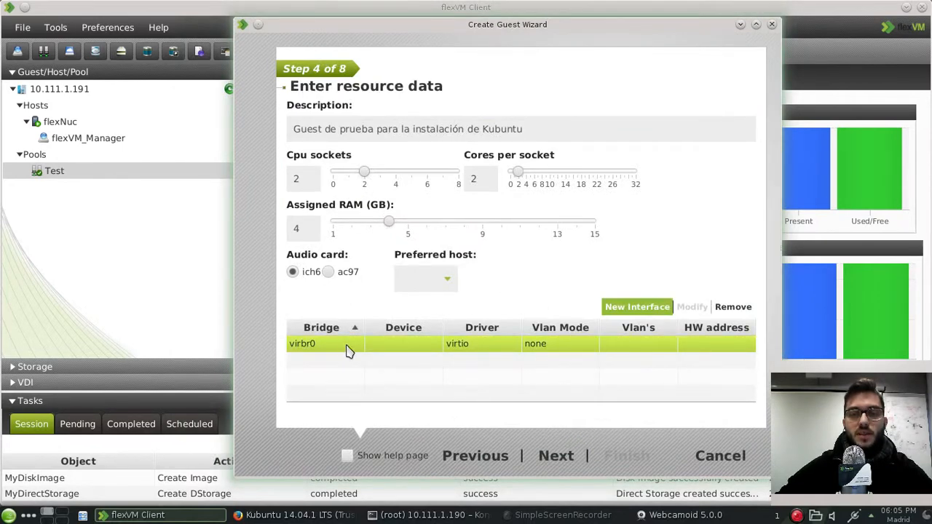
# Step: Add a second virbr0 interface, then select the duplicate and try to remove it
pyautogui.click(643, 312)
pyautogui.click(282, 184)
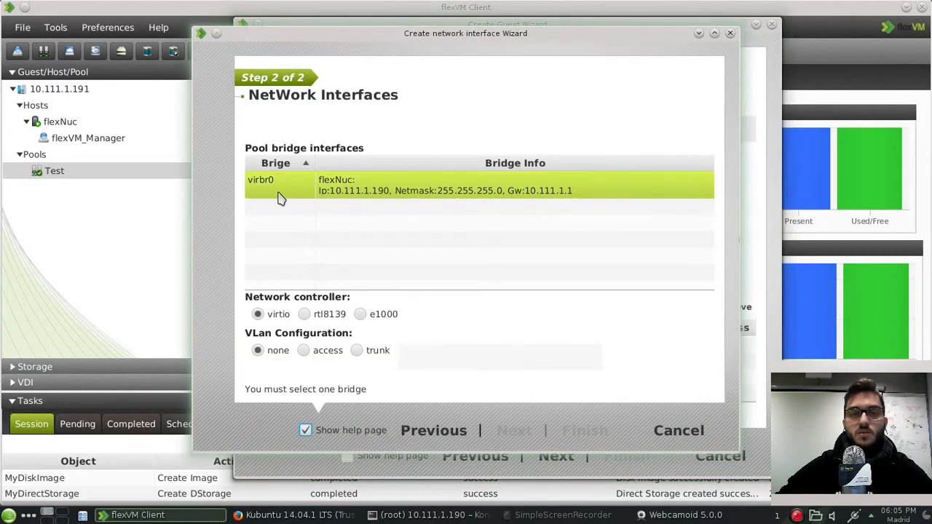
pyautogui.click(585, 430)
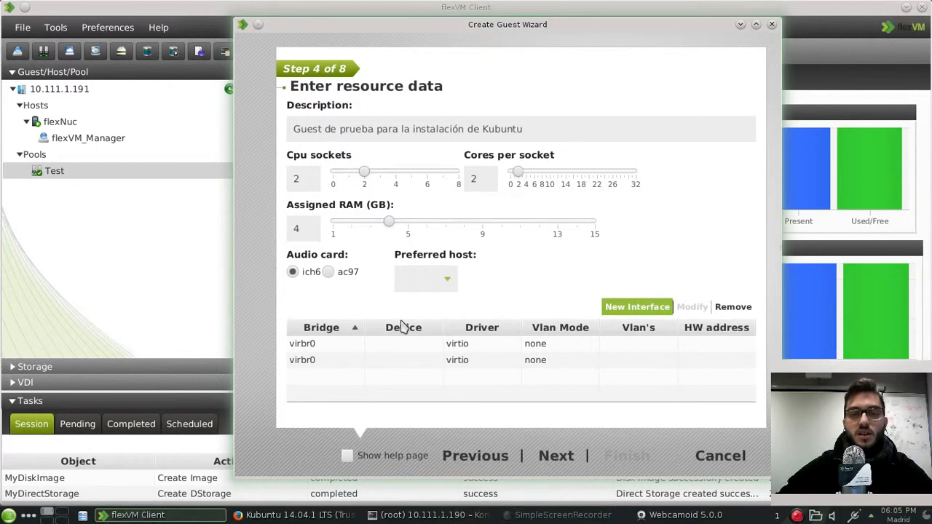
pyautogui.click(397, 368)
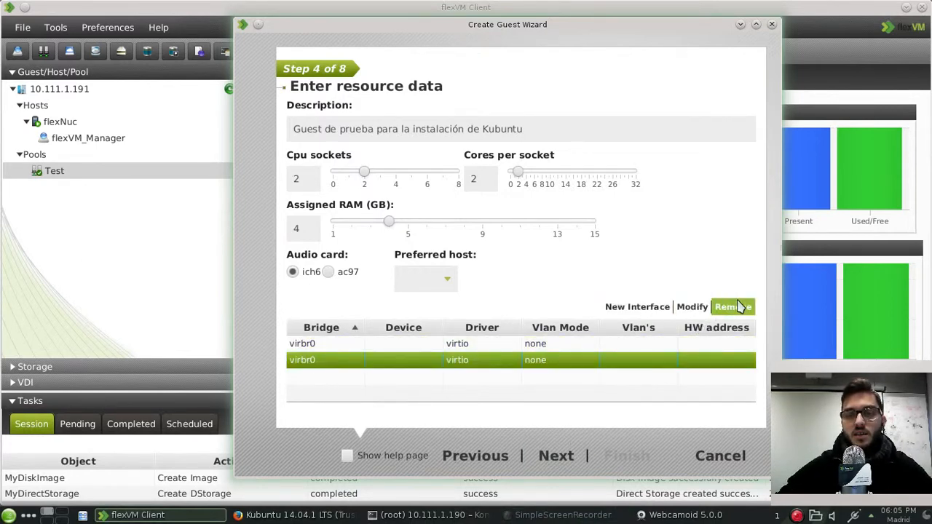
pyautogui.click(734, 307)
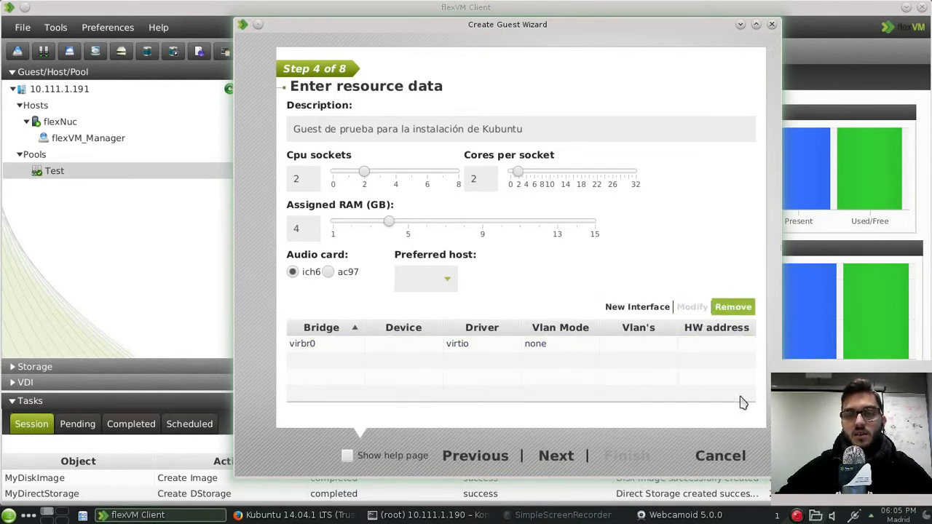
# Step: At Step 5, attach the existing MyDiskImage from MyImageStorage > MyVolume as the guest's disk
pyautogui.click(564, 455)
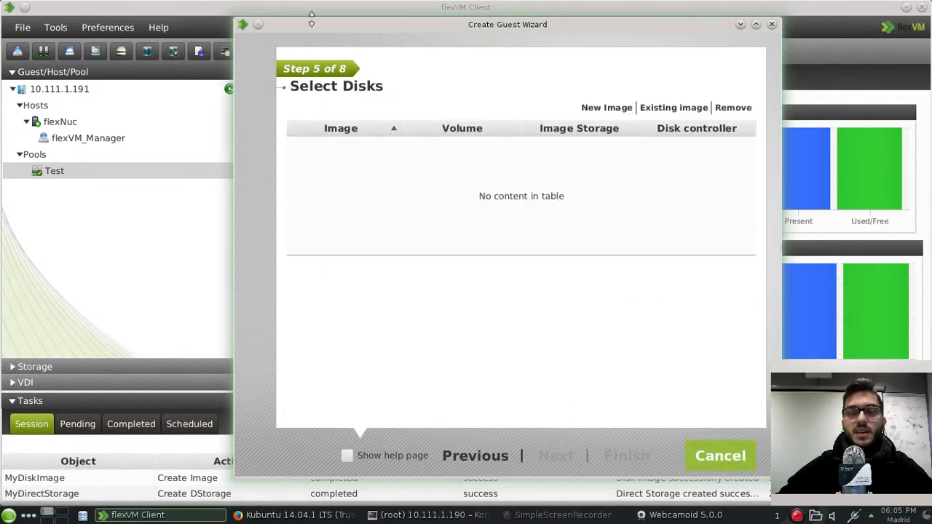
pyautogui.moveTo(456, 32); pyautogui.dragTo(427, 36)
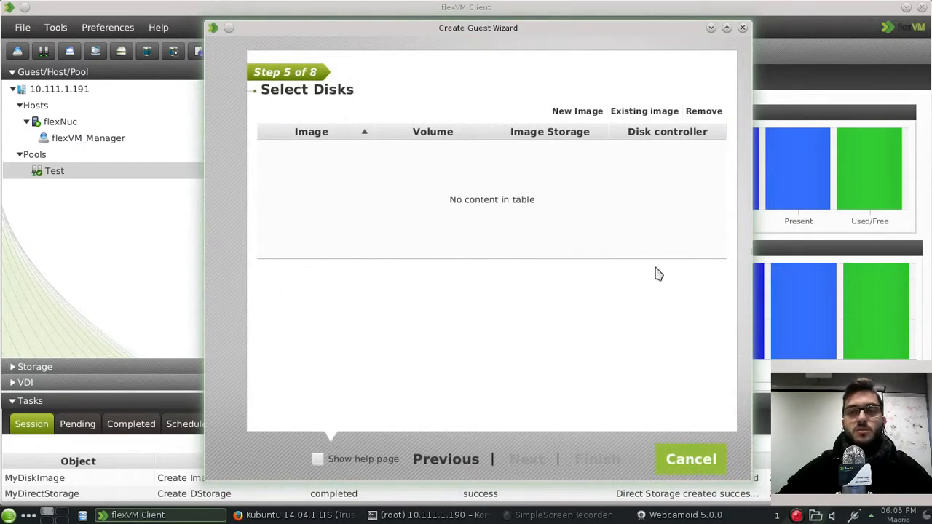
pyautogui.click(634, 113)
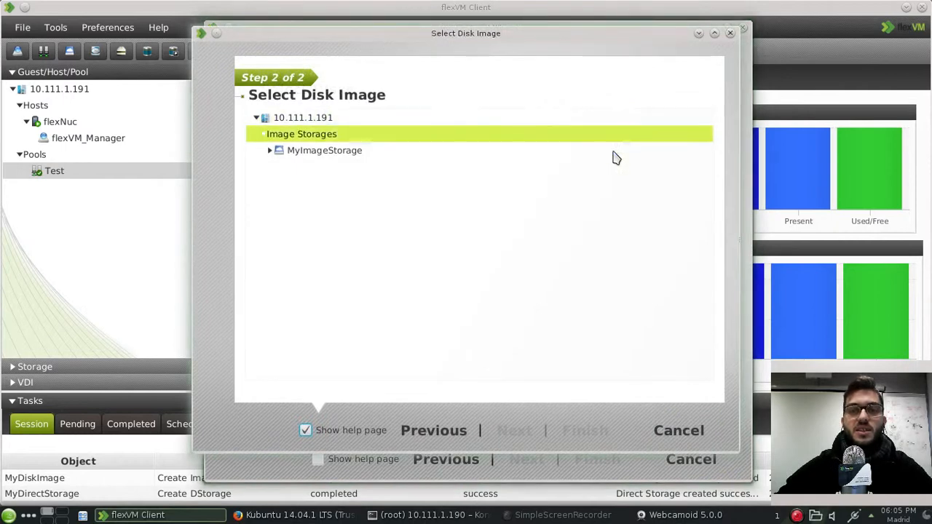
pyautogui.click(270, 151)
pyautogui.doubleClick(279, 168)
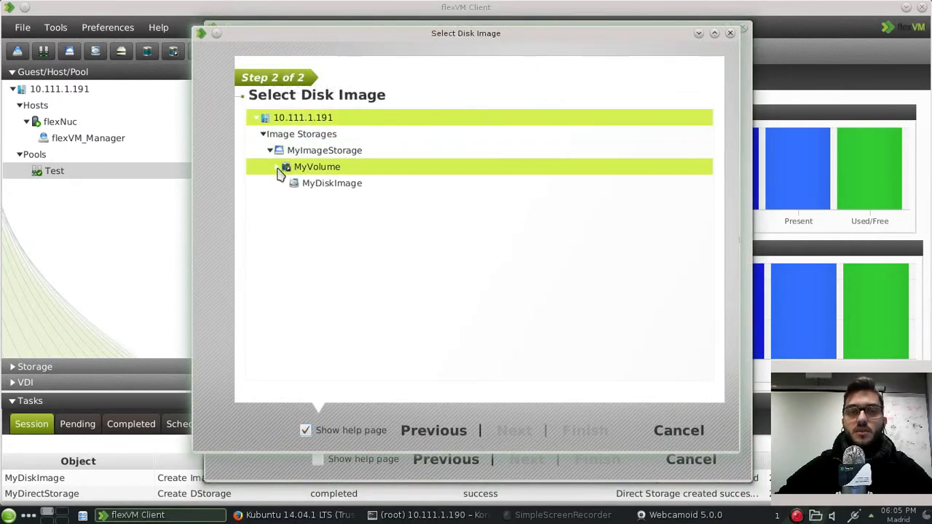
pyautogui.click(306, 183)
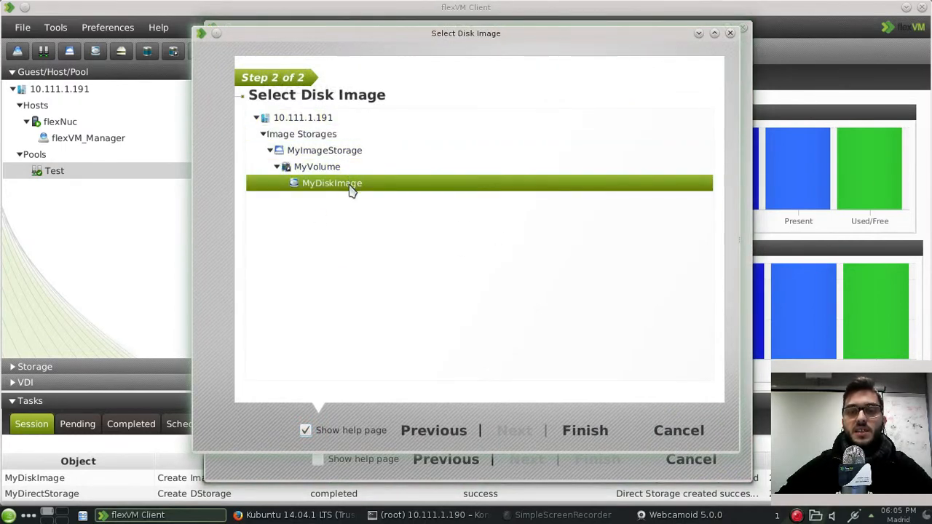
pyautogui.click(584, 432)
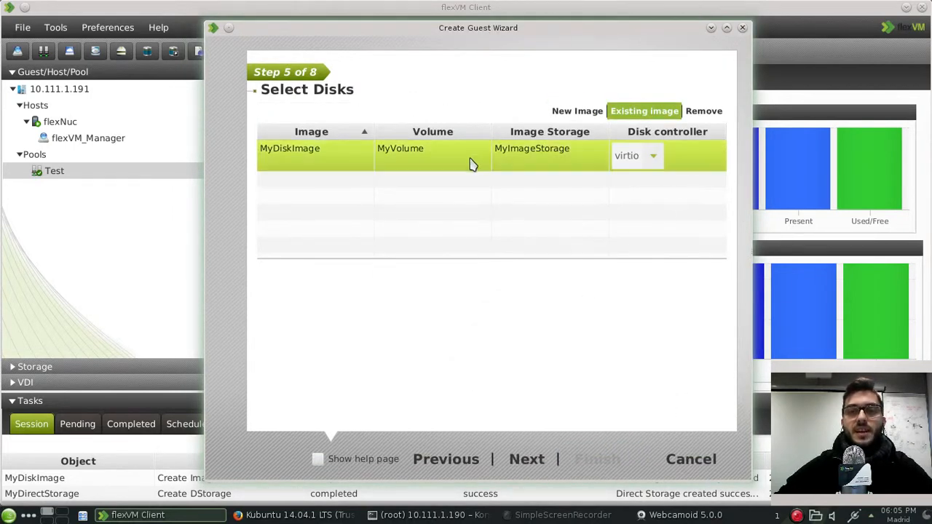
pyautogui.click(557, 113)
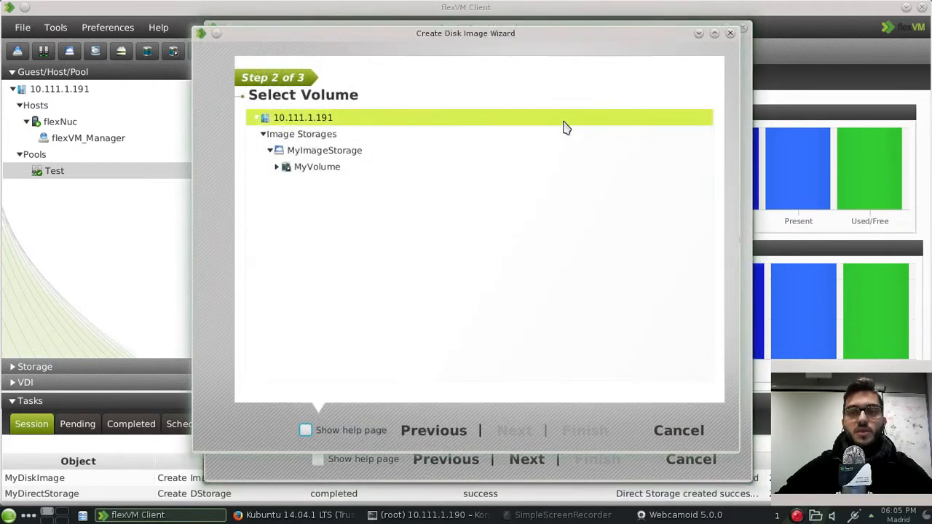
pyautogui.click(309, 170)
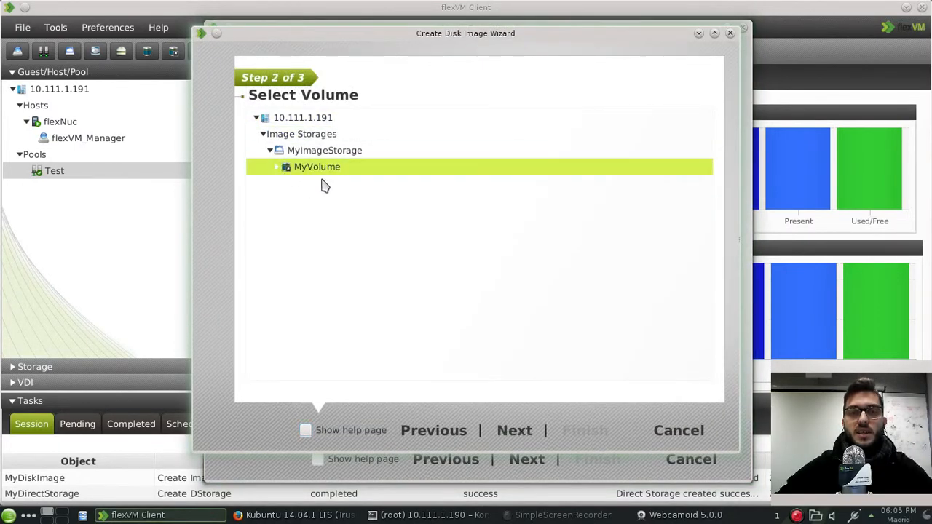
pyautogui.click(514, 429)
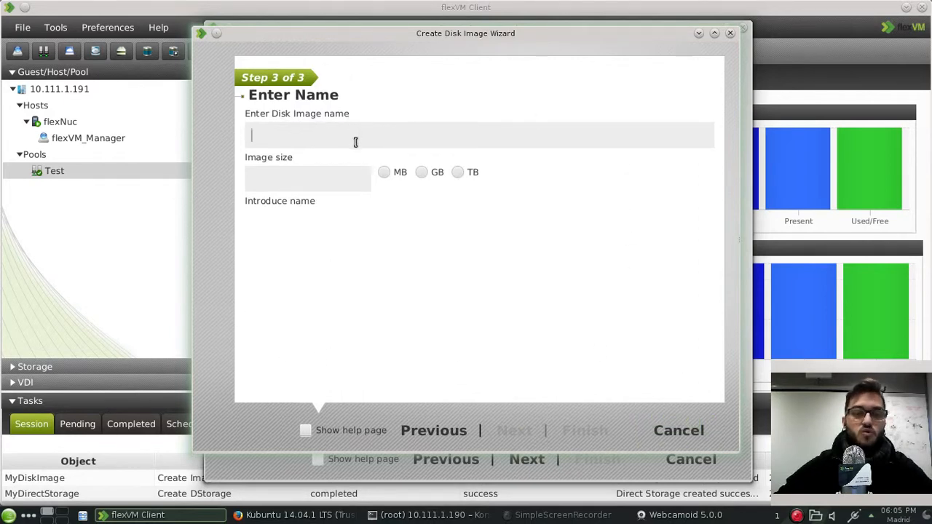
pyautogui.write('MyGuest')
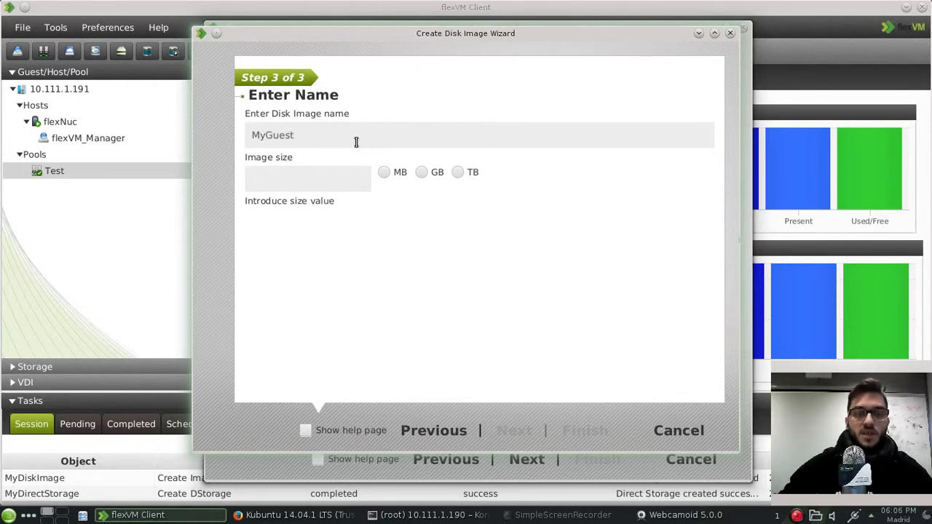
pyautogui.click(422, 173)
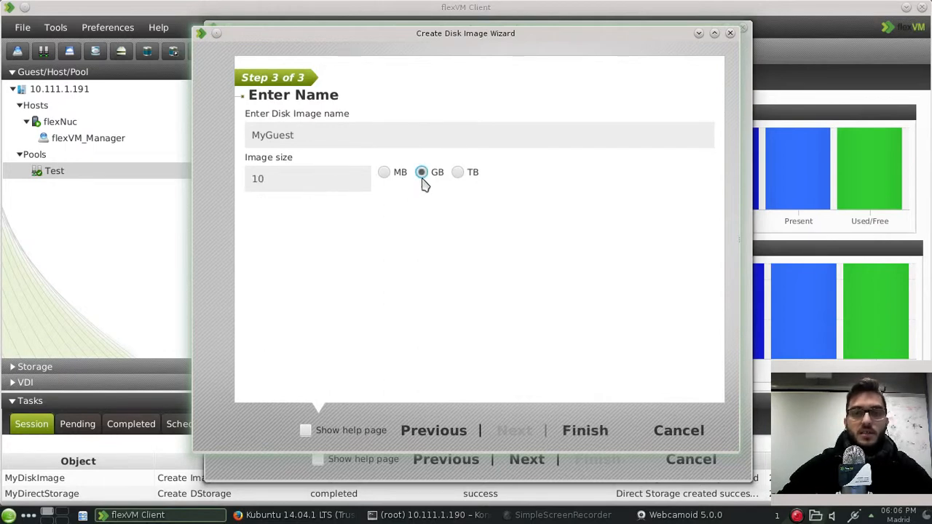
pyautogui.click(688, 430)
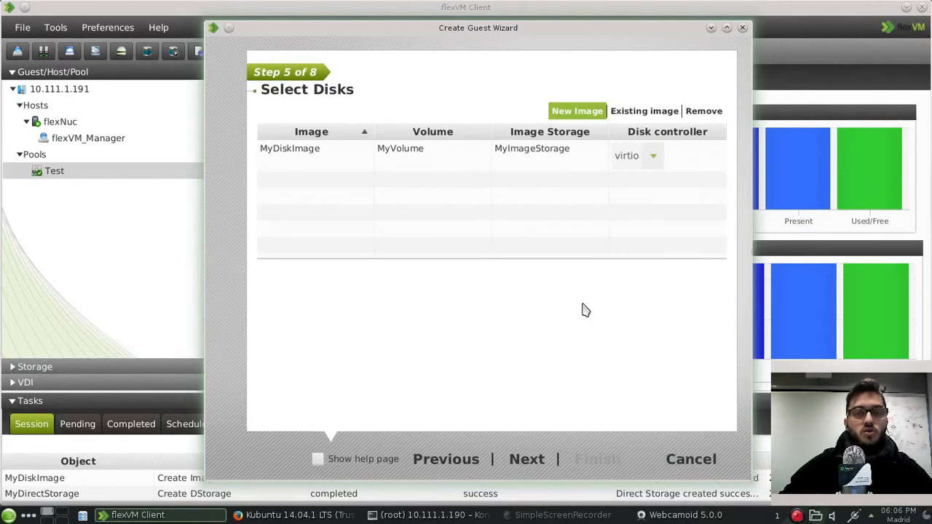
# Step: Skip direct storage, choose the cifs media storage and attach the Kubuntu 14.04.1 desktop ISO
pyautogui.click(530, 470)
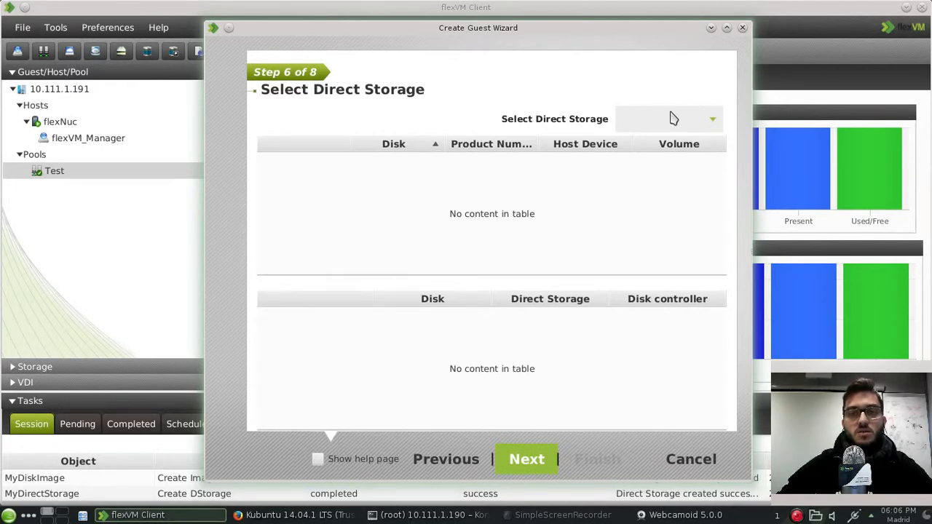
pyautogui.click(543, 464)
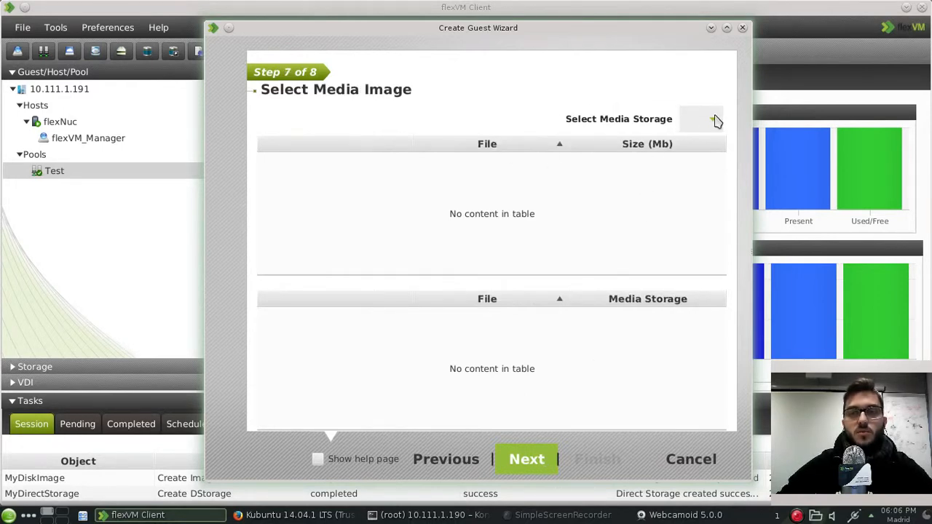
pyautogui.click(716, 121)
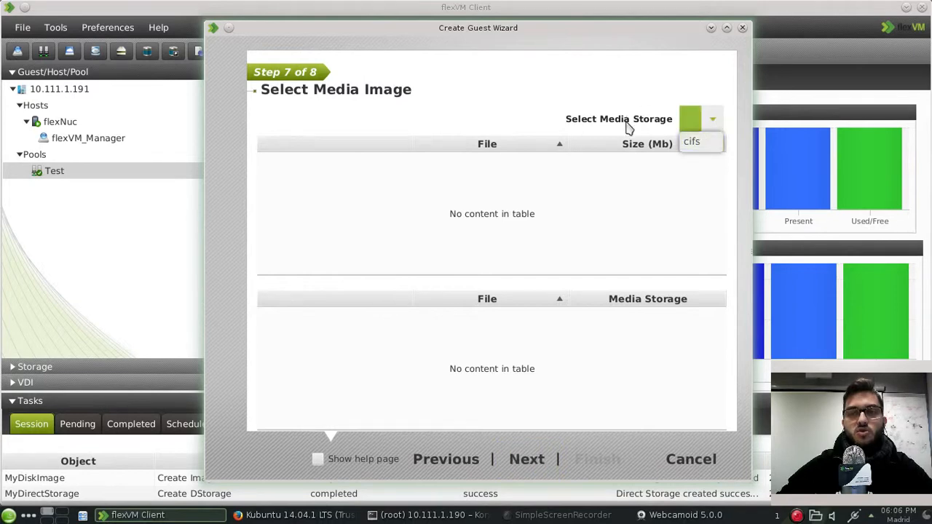
pyautogui.click(689, 142)
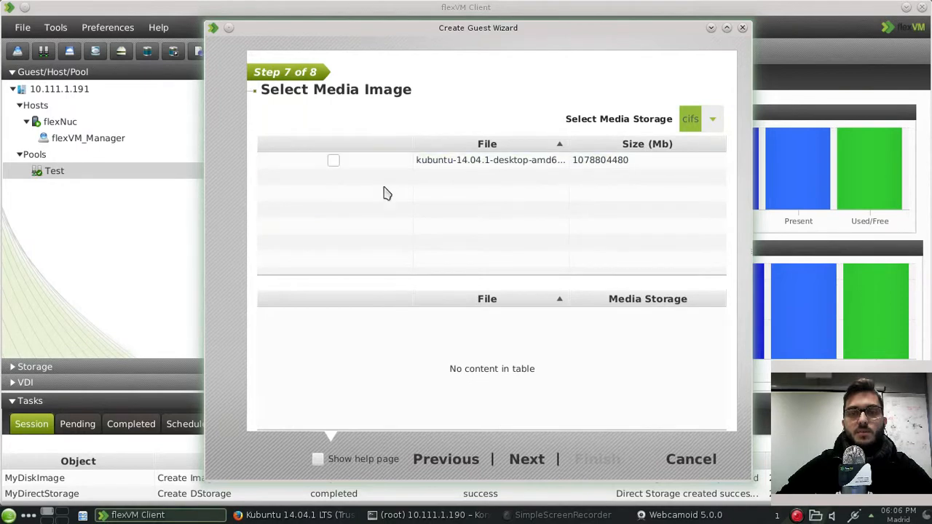
pyautogui.click(420, 516)
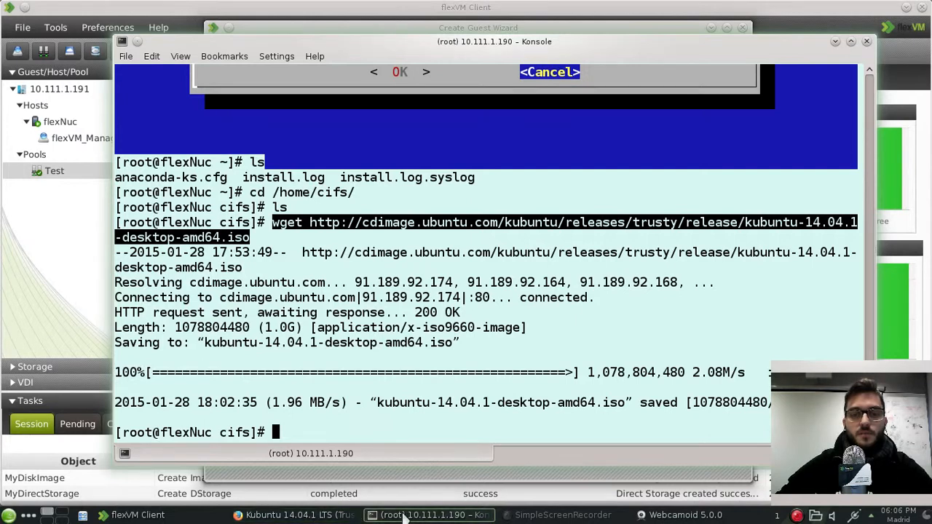
pyautogui.click(161, 517)
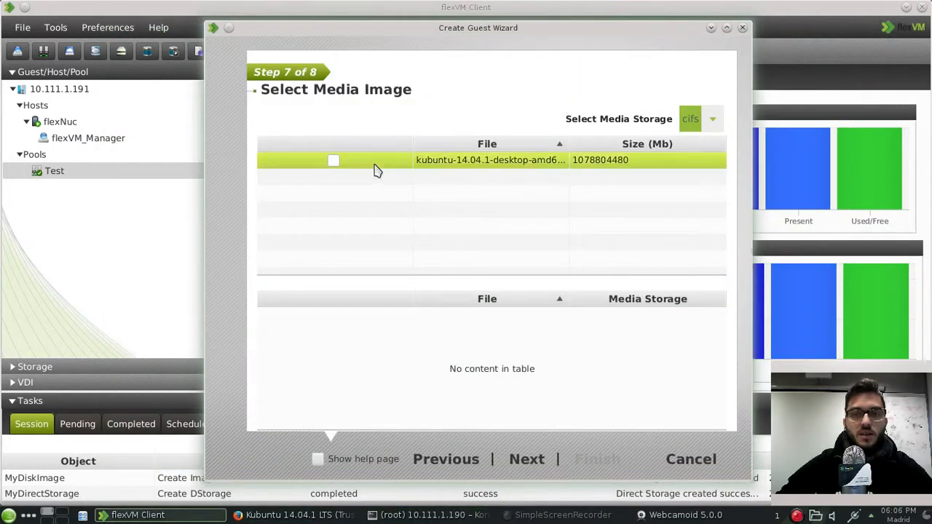
pyautogui.click(334, 161)
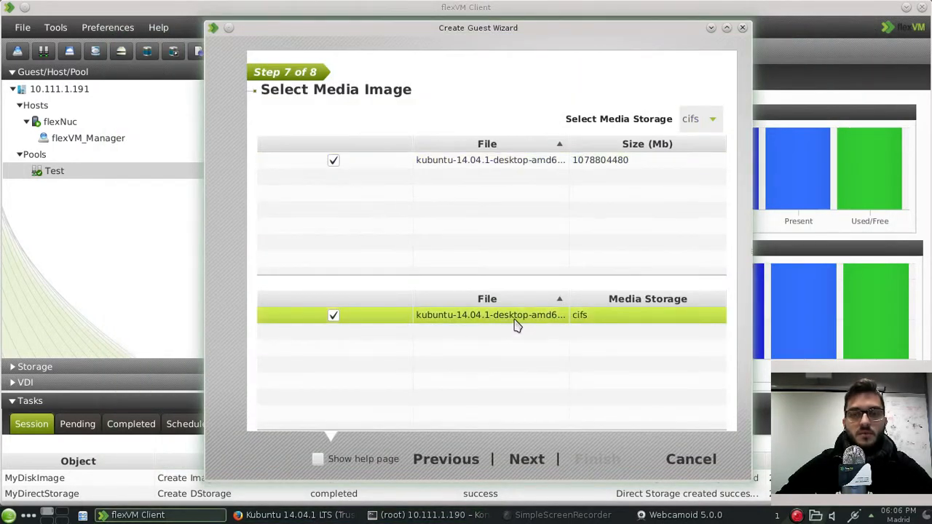
pyautogui.click(527, 460)
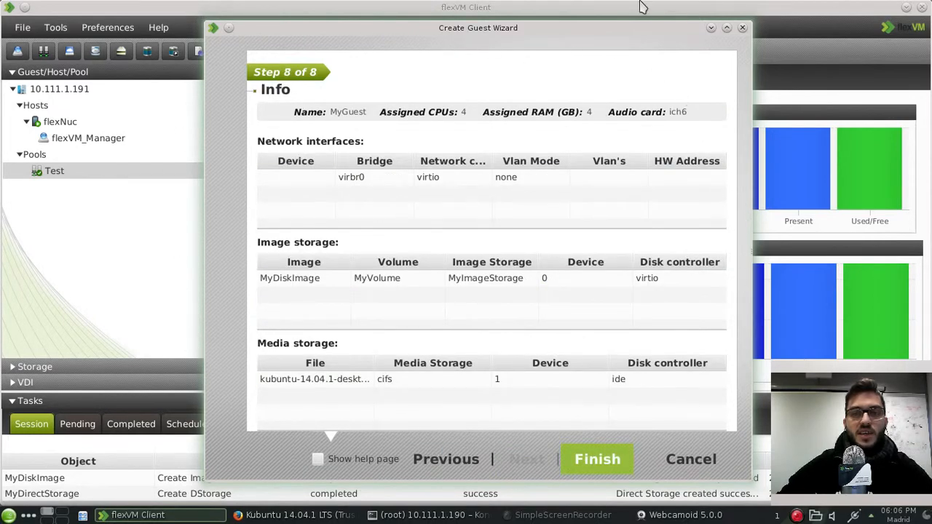
# Step: Finish the wizard to create MyGuest, then review its Guest storage and Guest info tabs
pyautogui.click(597, 460)
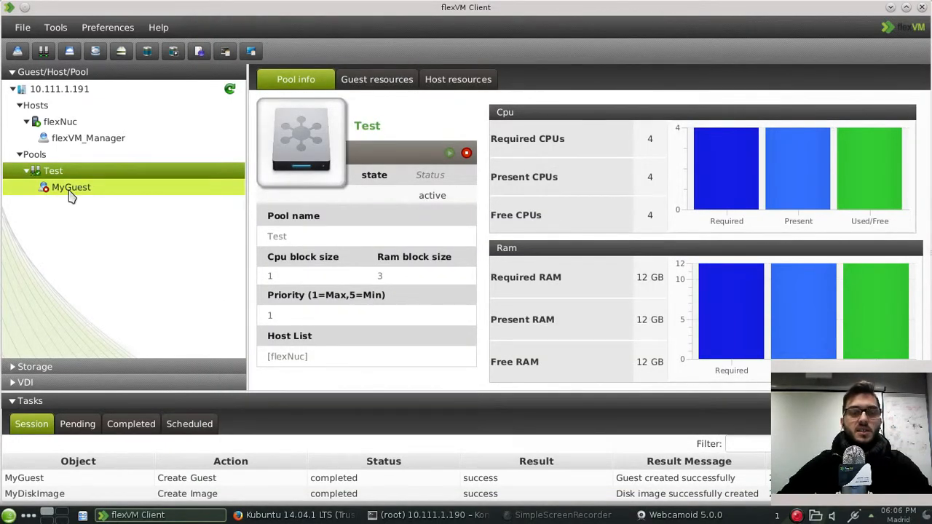
pyautogui.click(70, 191)
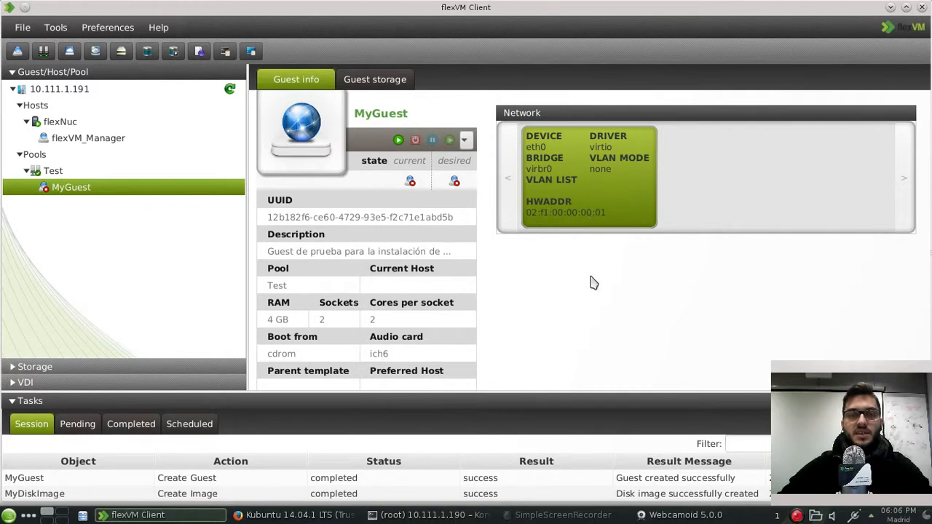
pyautogui.click(376, 80)
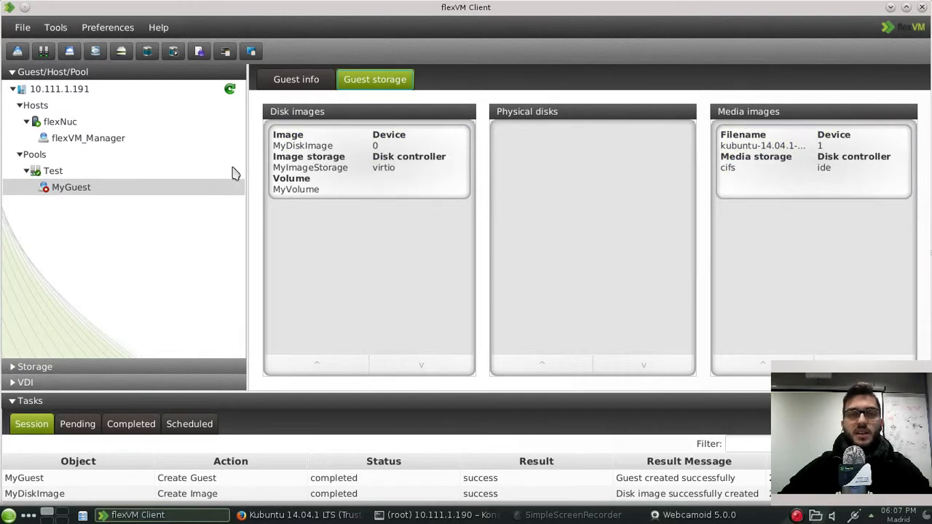
pyautogui.click(295, 81)
pyautogui.click(69, 190)
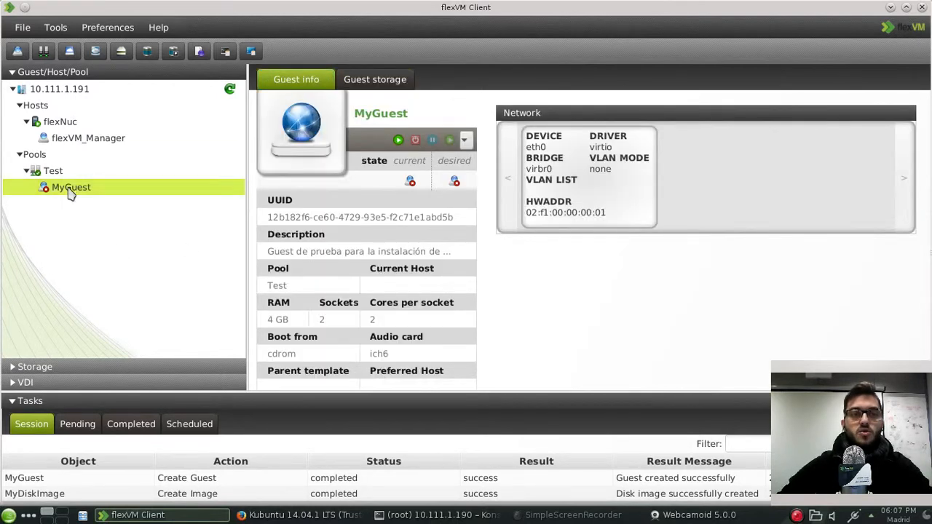
# Step: Start MyGuest from its context menu and open its SPICE console
pyautogui.rightClick(69, 192)
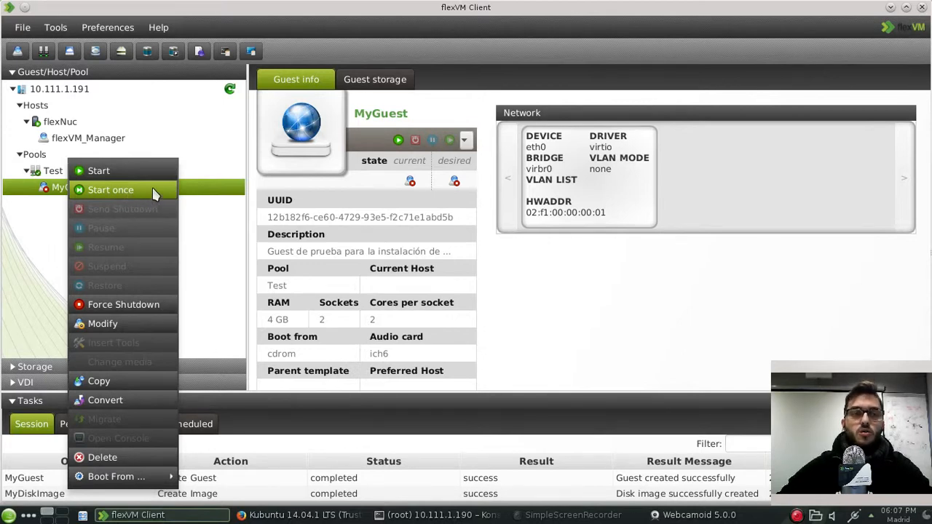
pyautogui.click(98, 173)
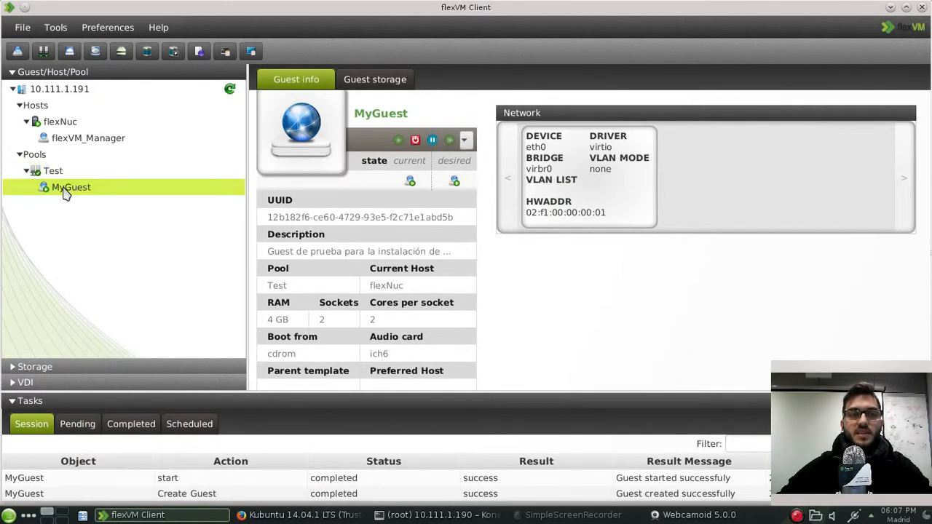
pyautogui.rightClick(66, 192)
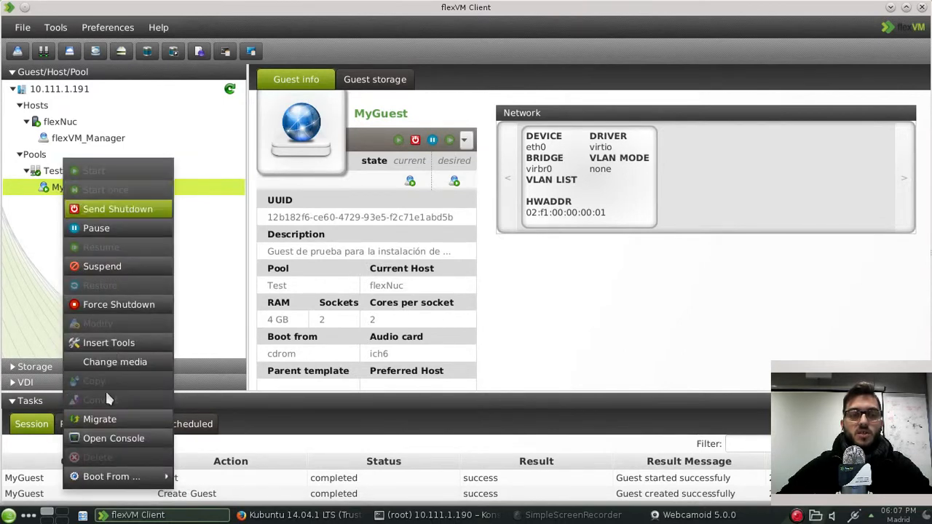
pyautogui.click(115, 440)
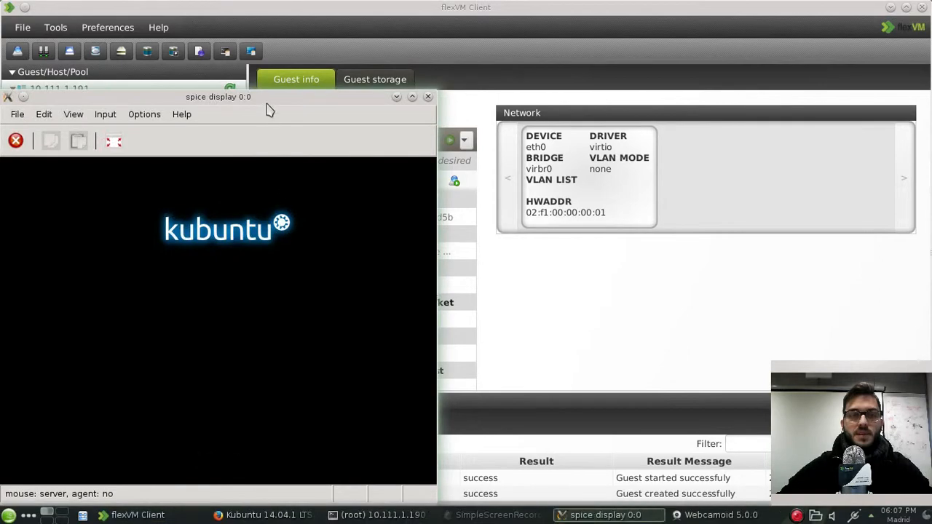
# Step: Choose Start Kubuntu in the console's boot menu and boot it
pyautogui.moveTo(285, 96); pyautogui.dragTo(485, 48)
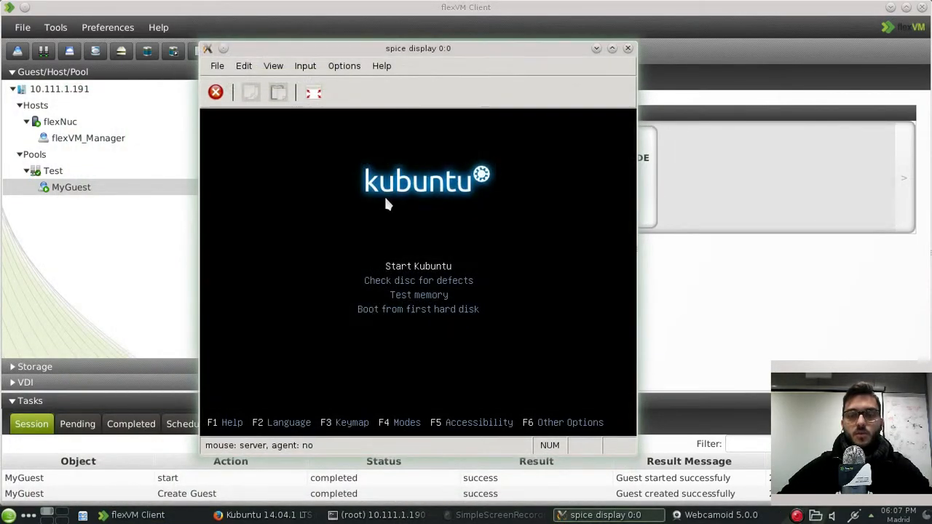
pyautogui.press('Down')
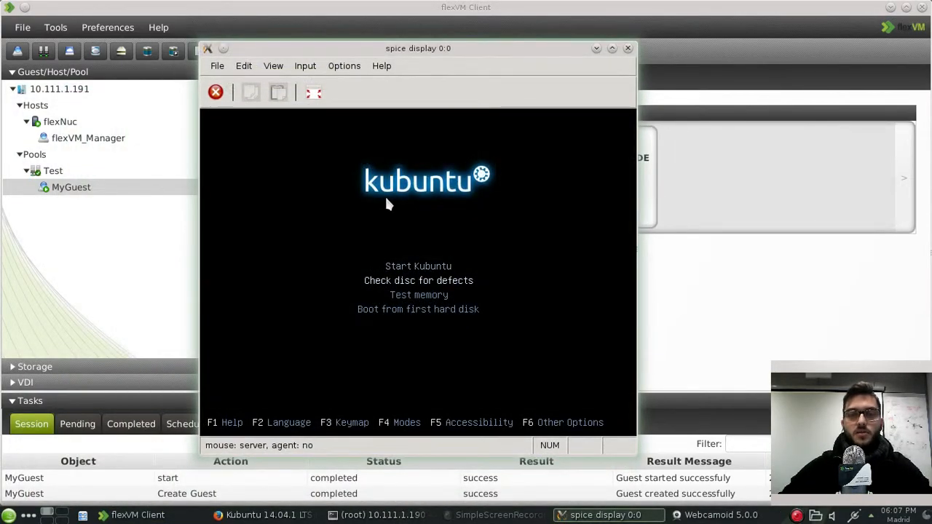
pyautogui.press('Up')
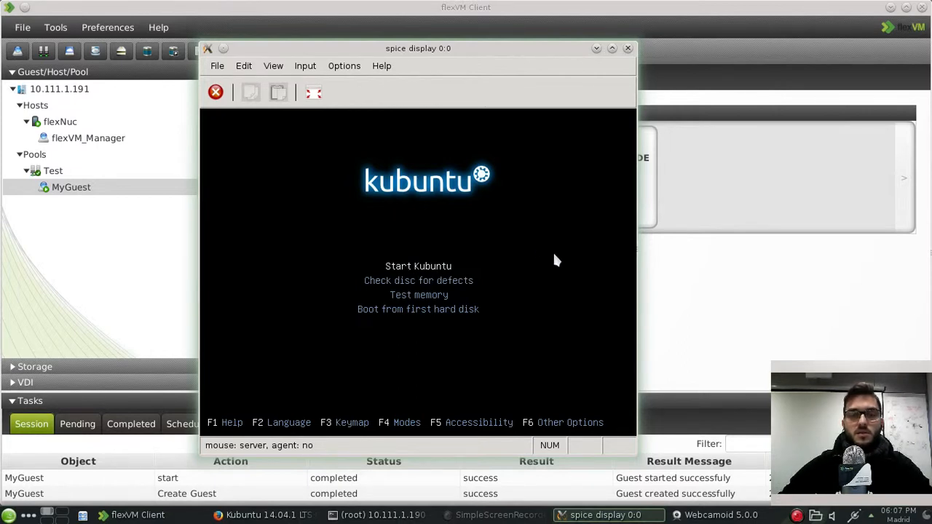
pyautogui.press('Return')
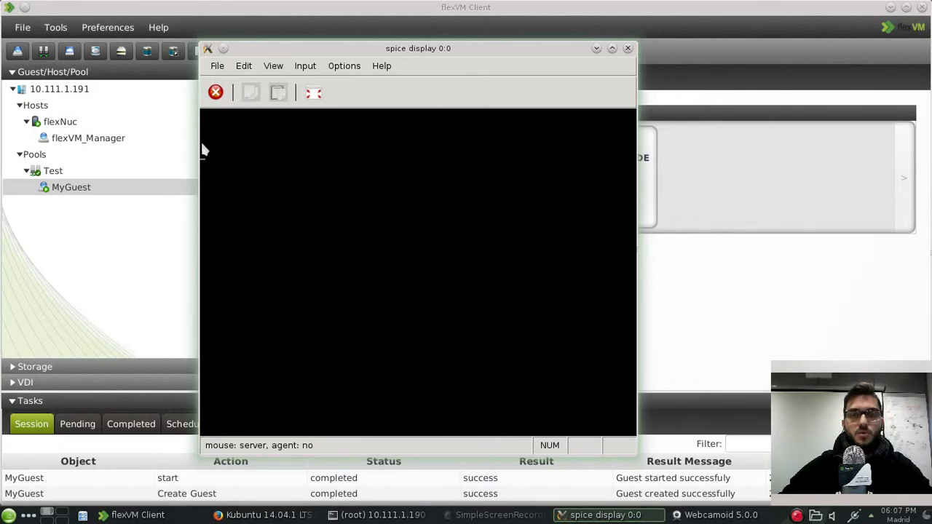
# Step: Resize and reposition the console window while Kubuntu boots to its Welcome screen
pyautogui.moveTo(200, 171); pyautogui.dragTo(175, 169)
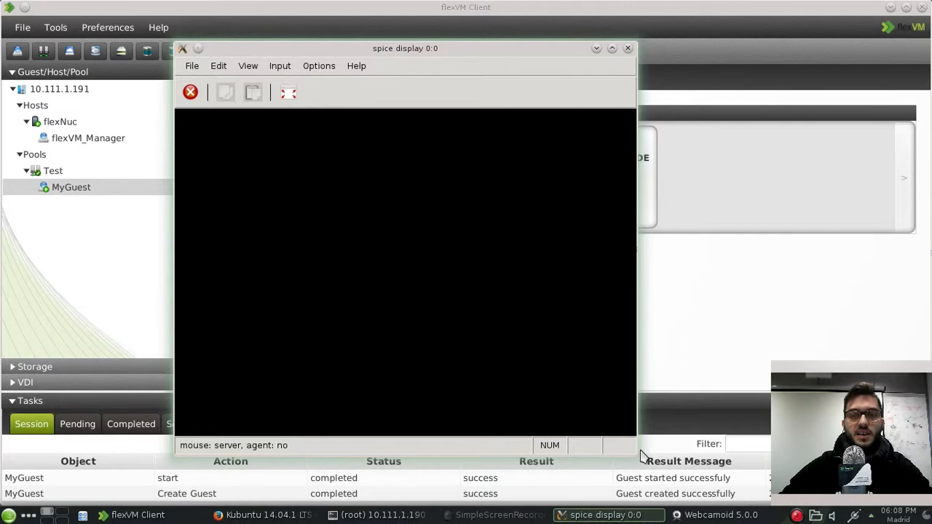
pyautogui.moveTo(377, 46); pyautogui.dragTo(374, 35)
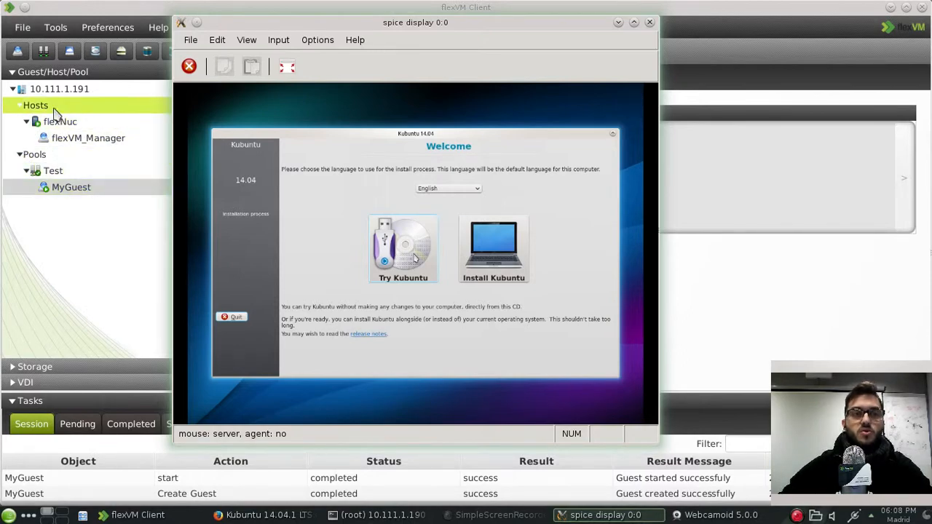
pyautogui.moveTo(306, 28); pyautogui.dragTo(322, 76)
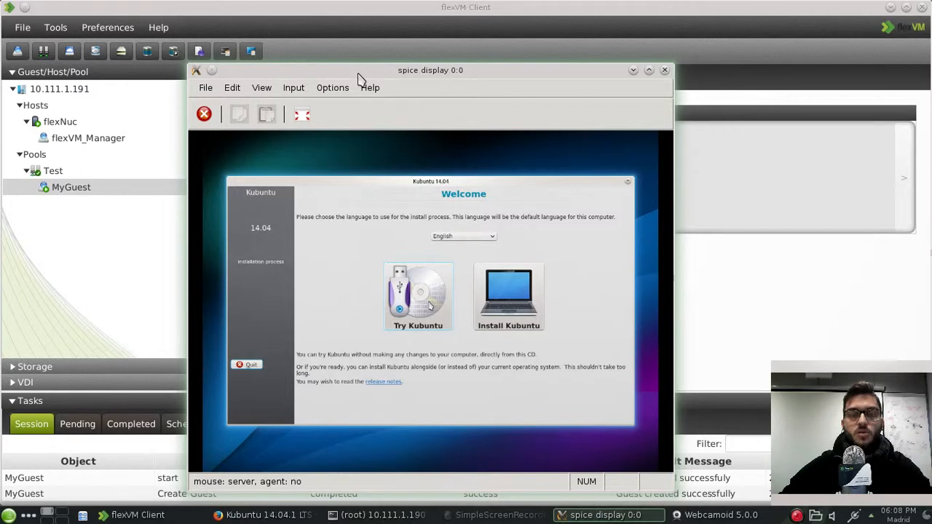
pyautogui.click(421, 60)
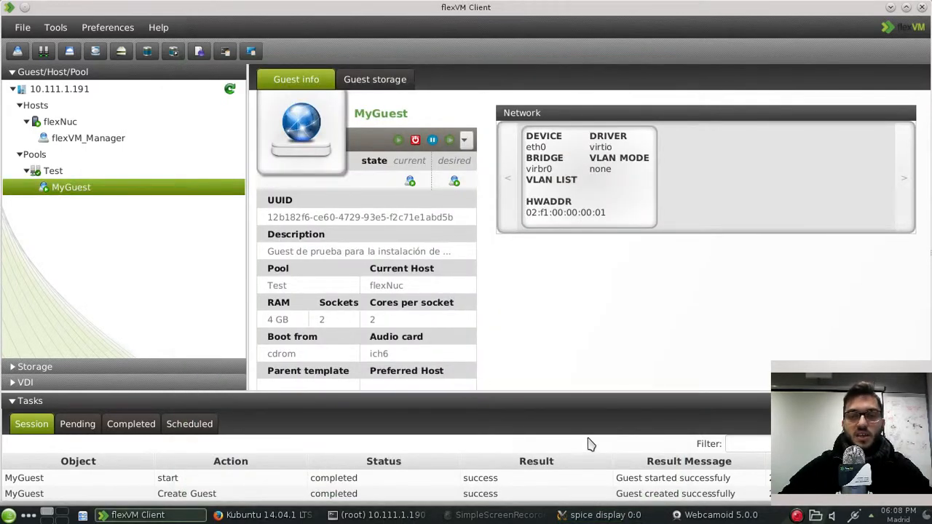
pyautogui.click(615, 515)
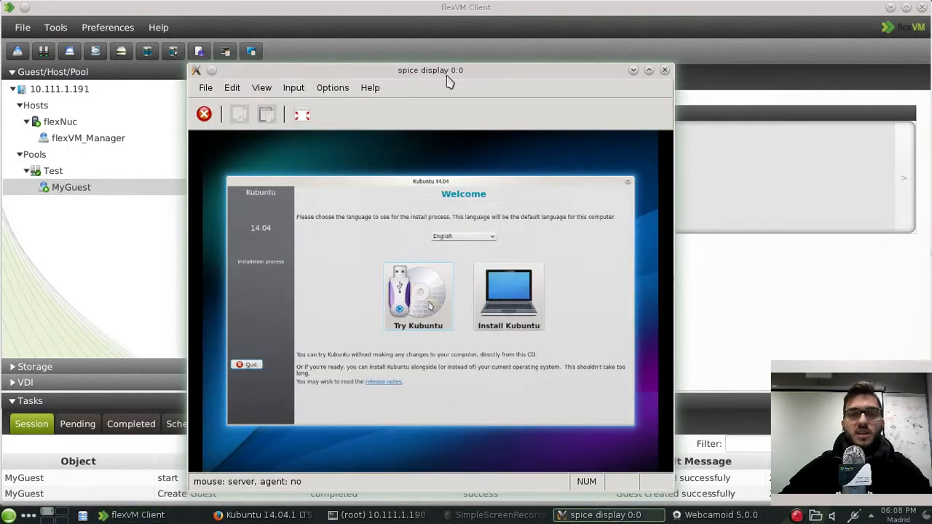
pyautogui.moveTo(457, 70); pyautogui.dragTo(465, 52)
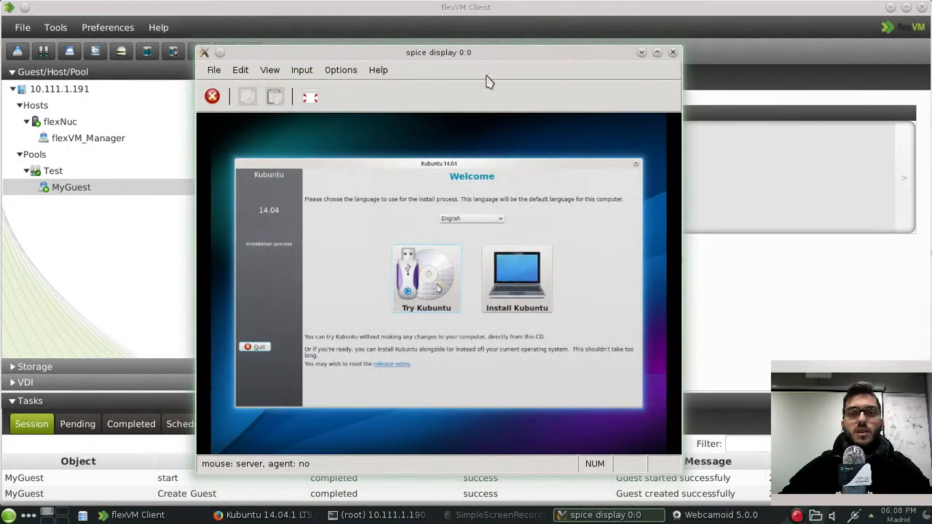